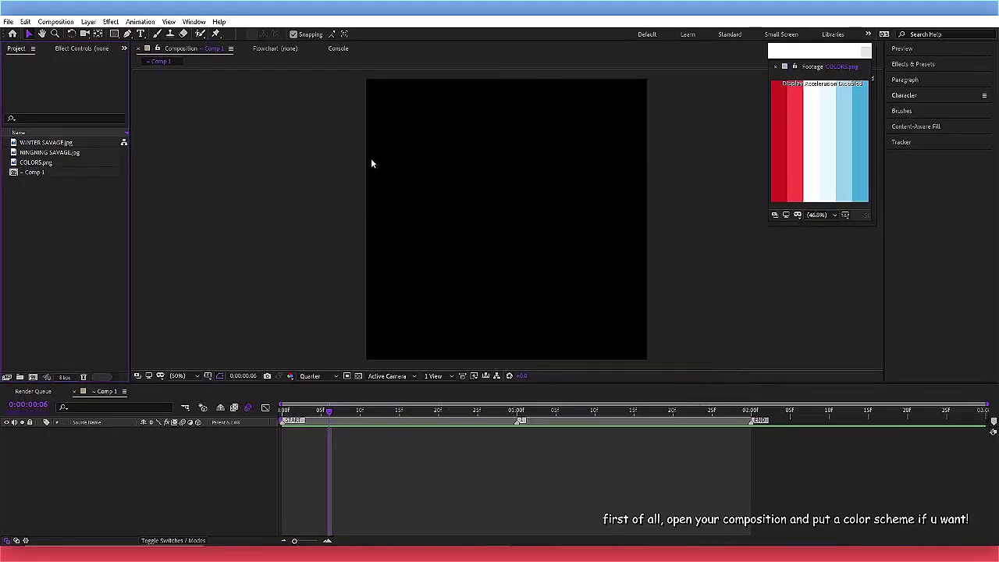
Step: Review Comp 1's composition settings and close them
left_click(341, 391)
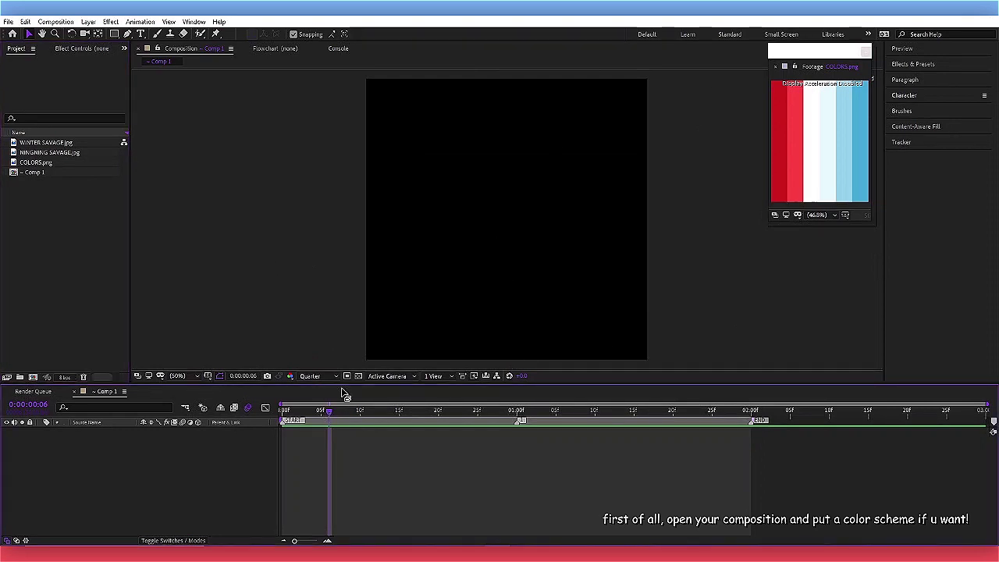
left_click(175, 379)
left_click(73, 22)
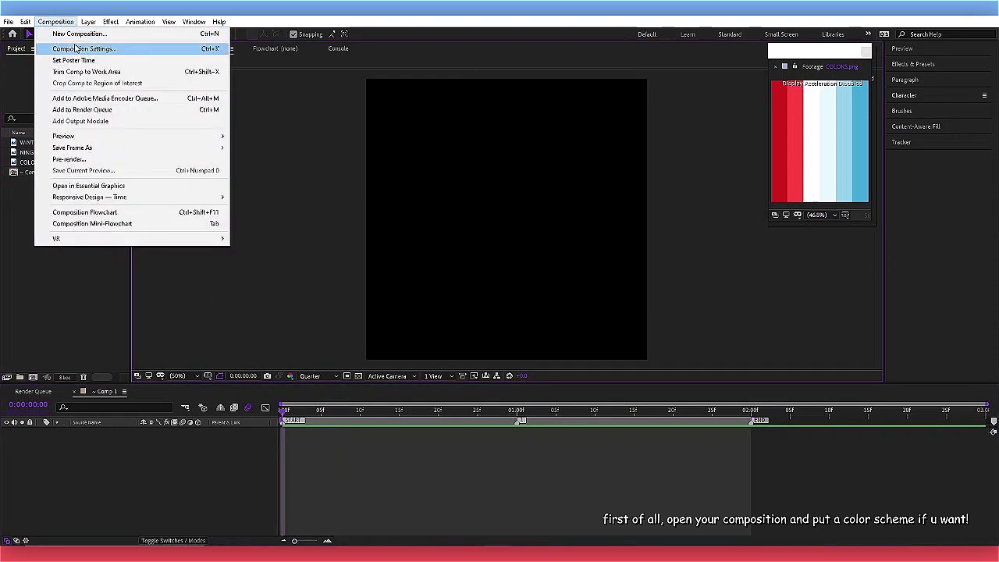
left_click(102, 48)
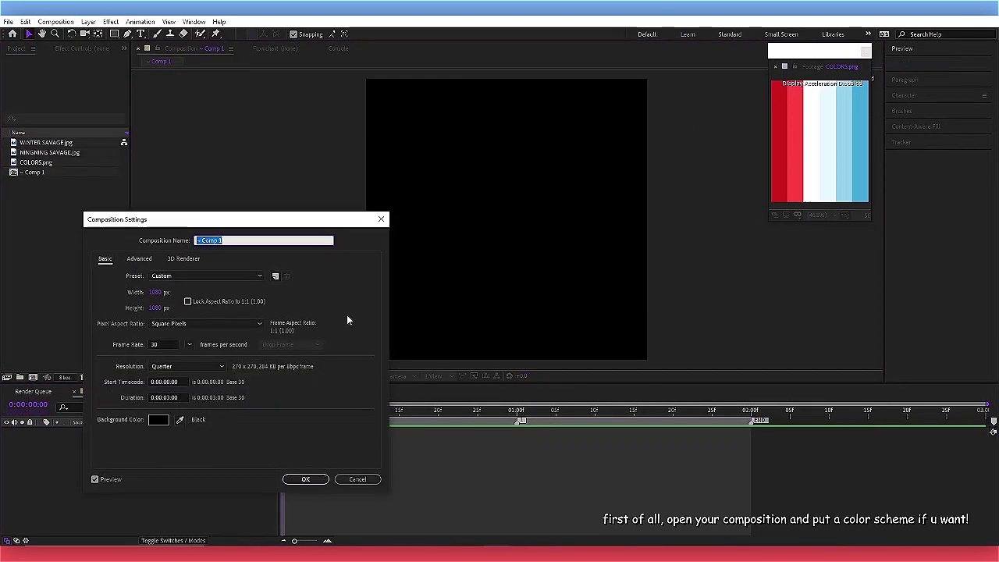
left_click(305, 479)
Step: Add NINGNING SAVAGE.jpg to the timeline at Full resolution, trimmed to end at two seconds
left_click(50, 152)
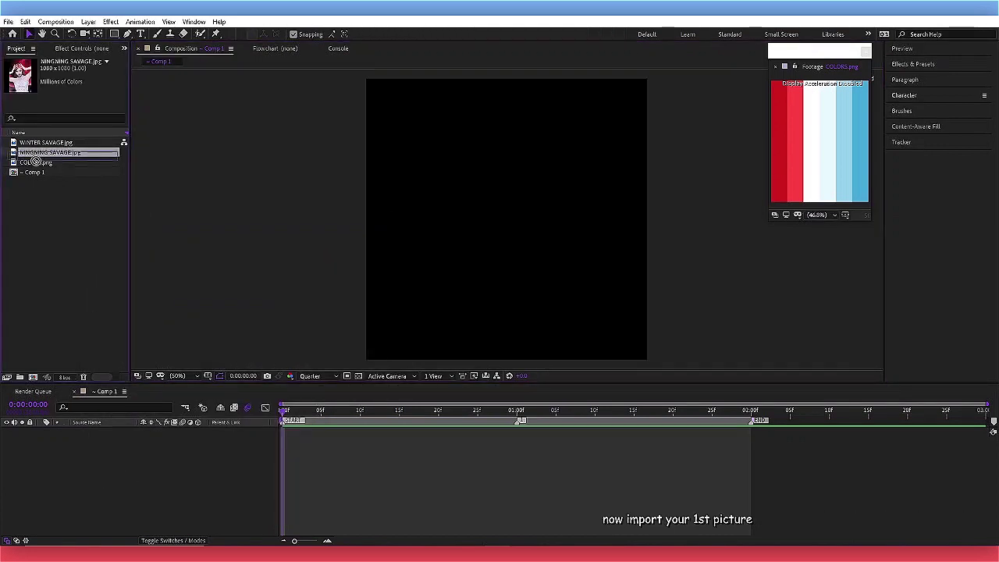
left_click_drag(76, 466, 294, 463)
left_click(310, 376)
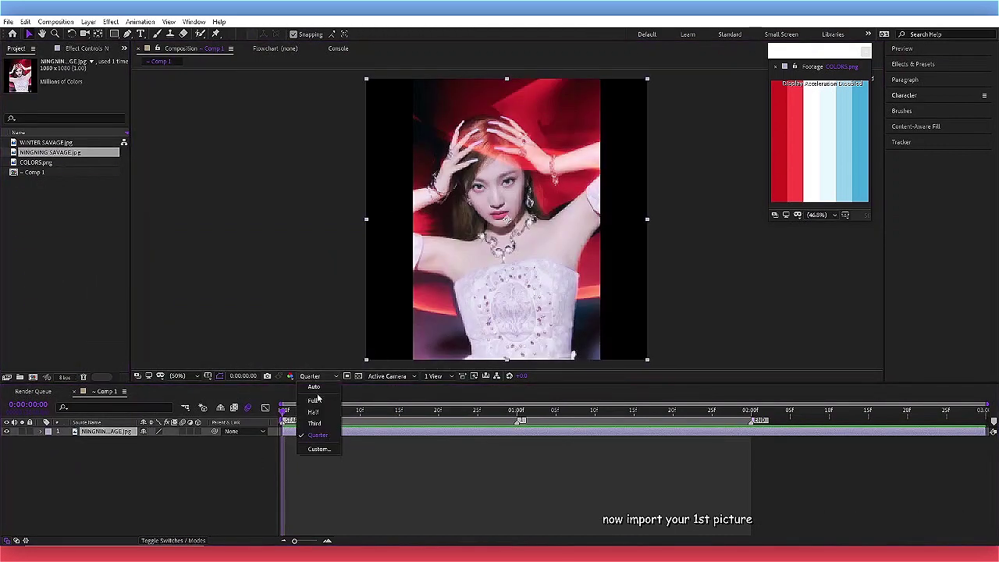
left_click(309, 394)
left_click(753, 412)
key("alt+]")
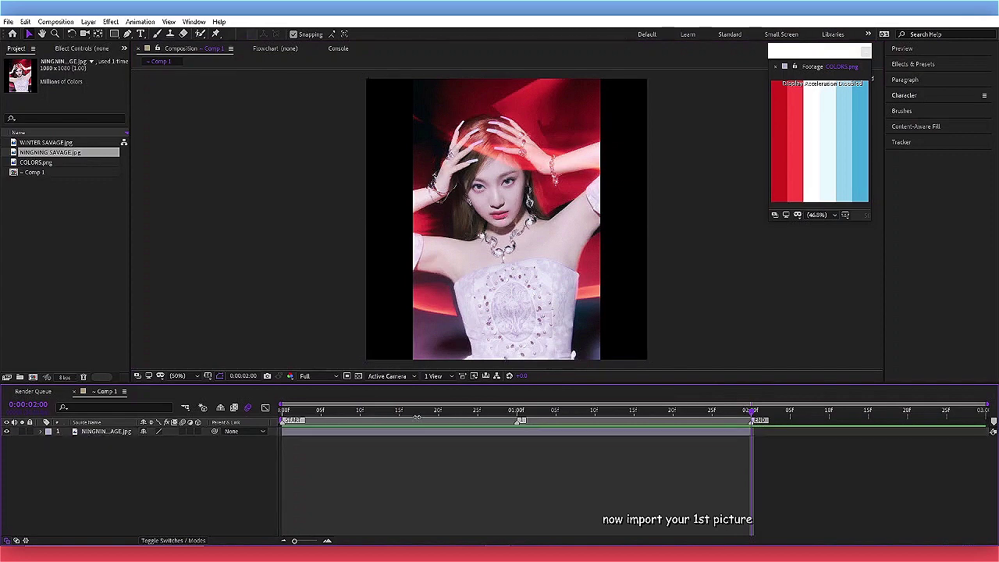
key("Home")
Step: Scale the photo up to 171% to fill the square frame and shift it down
key("s")
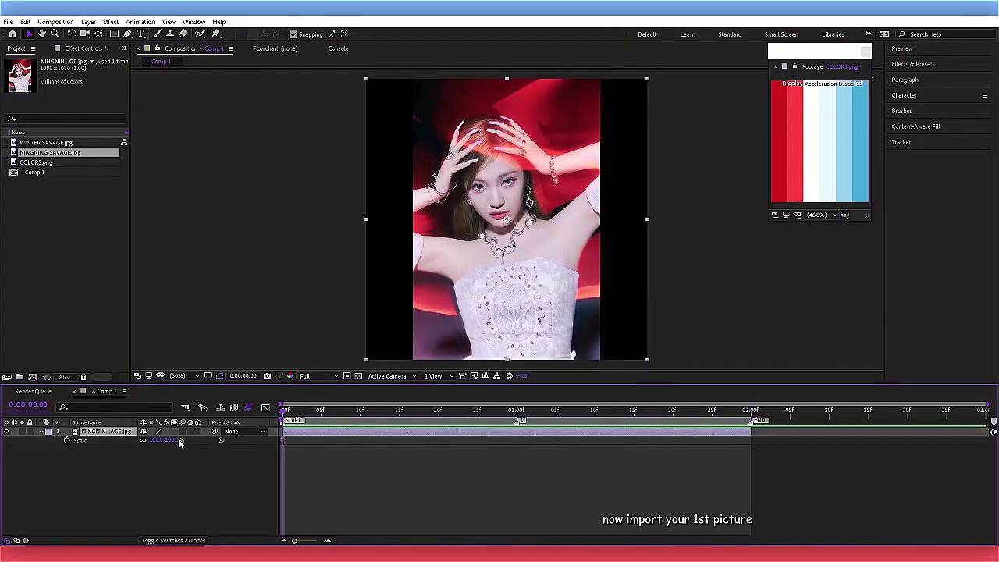
left_click_drag(178, 439, 234, 439)
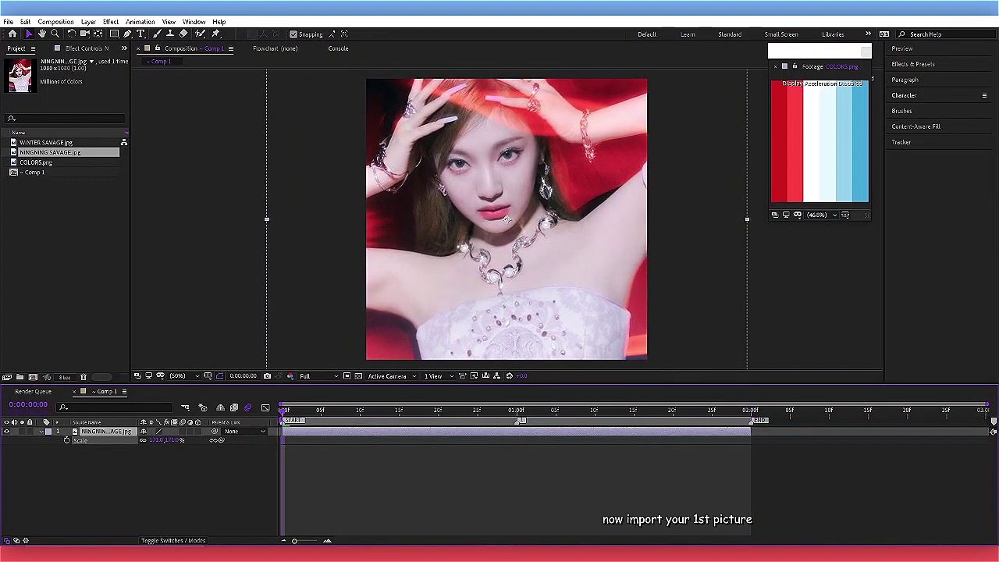
key("p")
left_click_drag(161, 439, 258, 448)
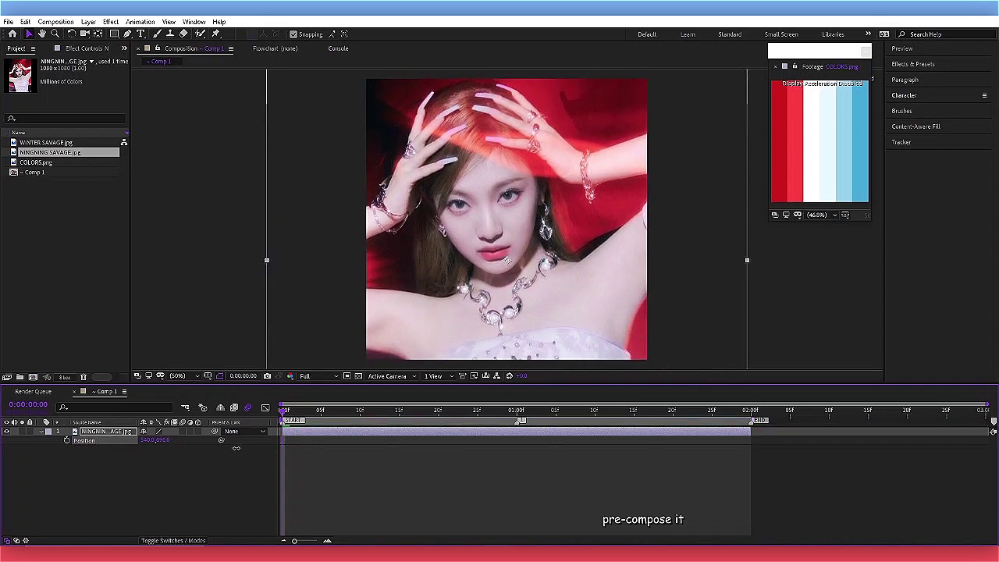
Step: Pre-compose the photo layer into a new composition
right_click(313, 431)
left_click(348, 385)
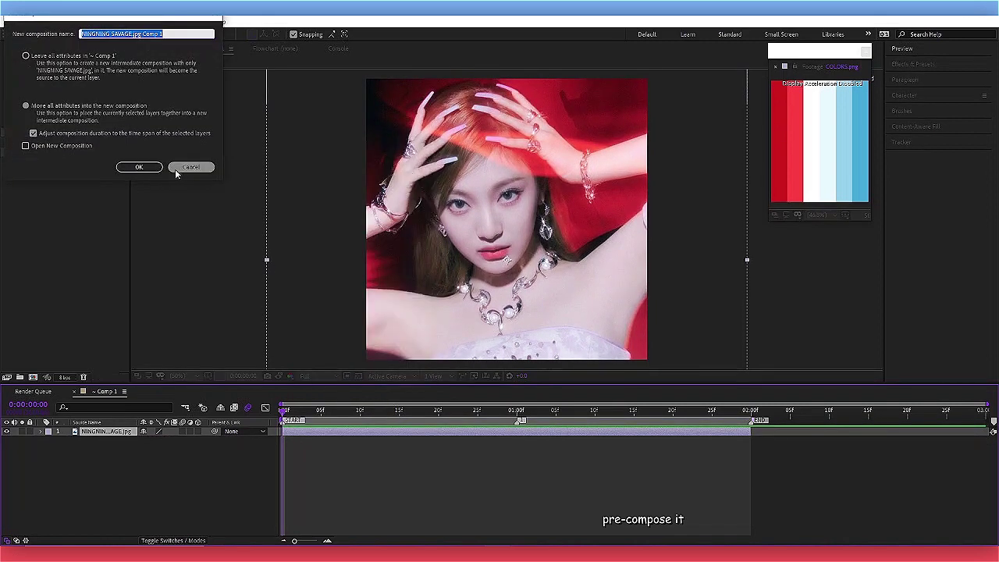
key("Return")
Step: Apply Motion Tile with Mirror Edges to the pre-composed photo and enable its motion blur
left_click(936, 65)
left_click(934, 75)
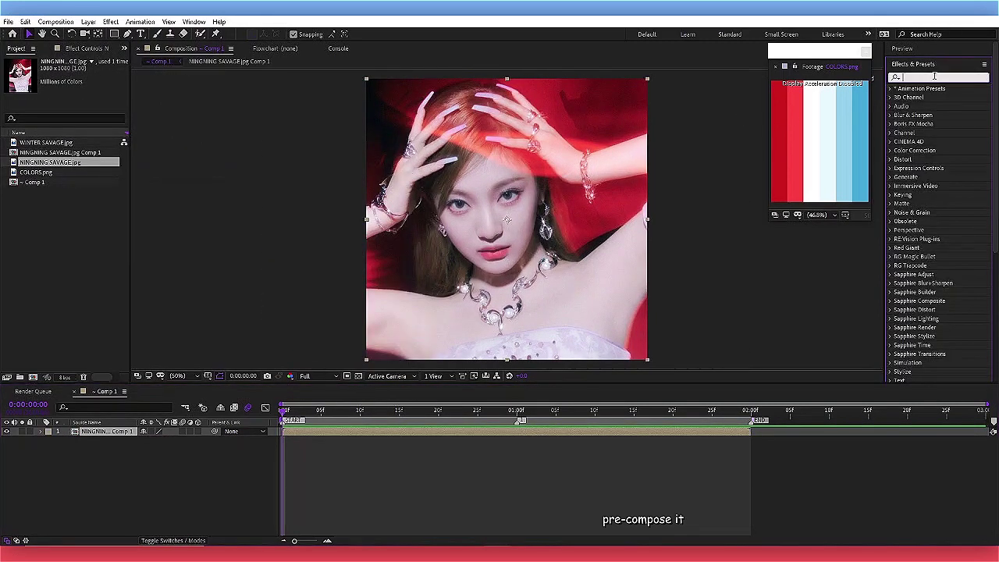
type("motio")
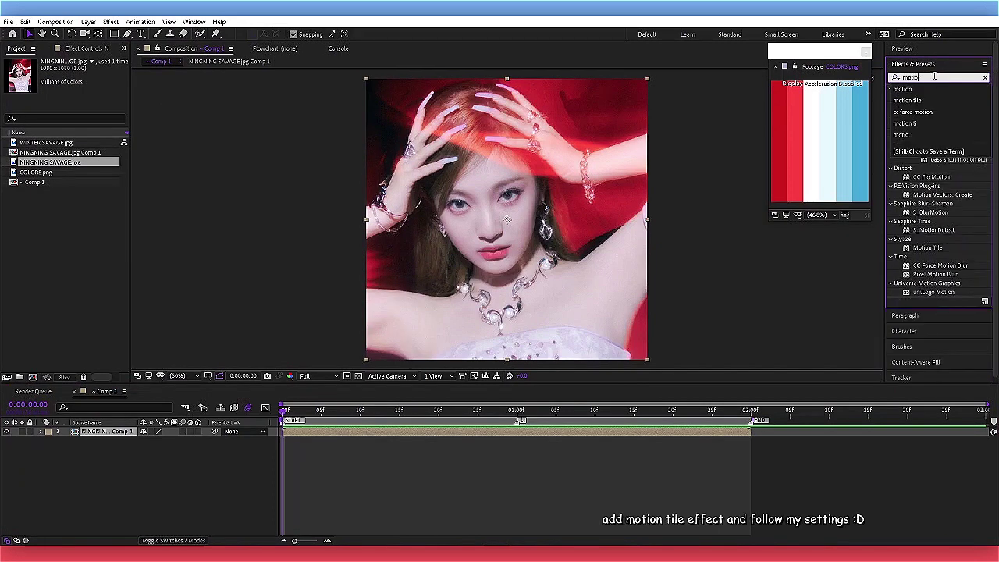
type("n tile")
left_click_drag(927, 132, 539, 313)
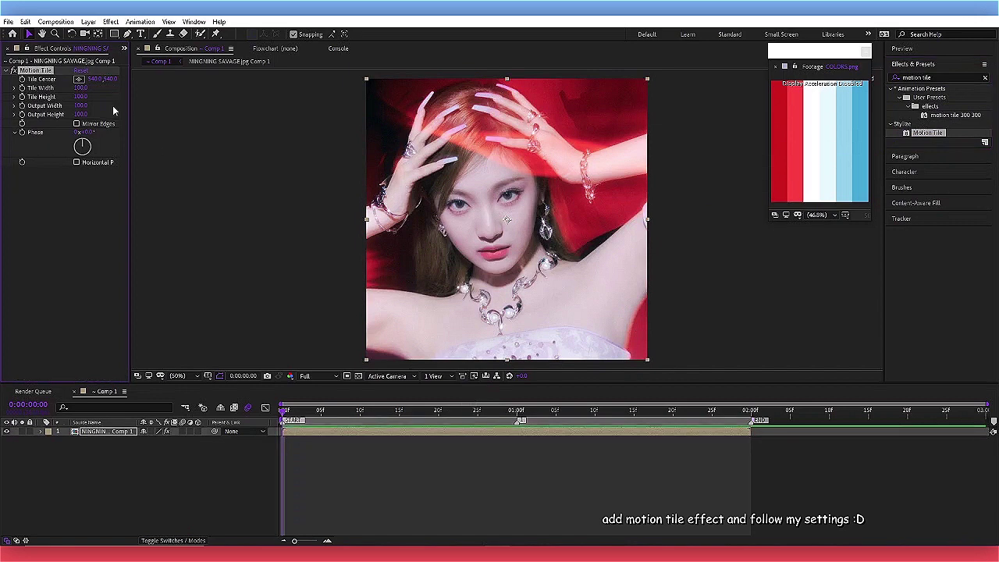
left_click(76, 124)
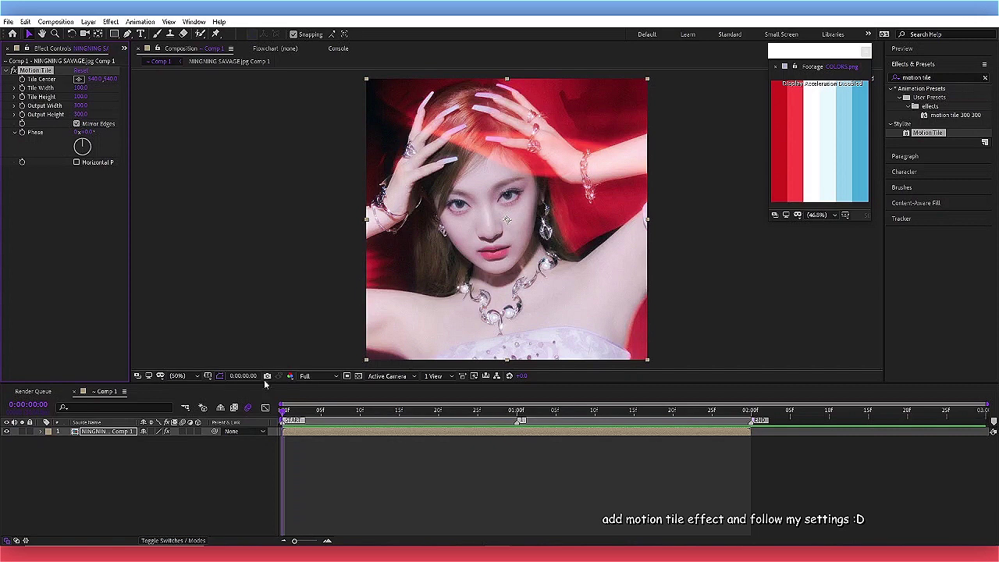
left_click(181, 432)
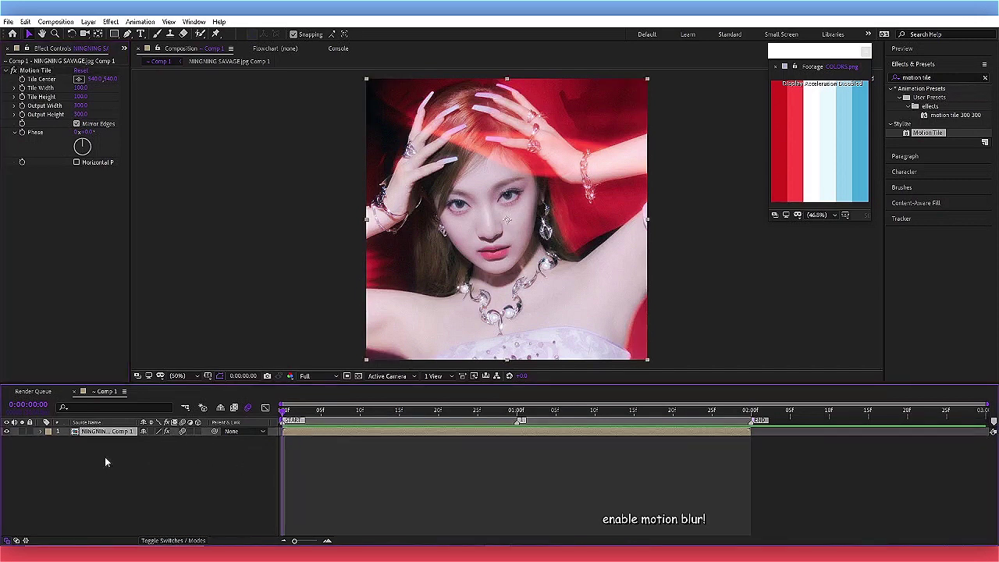
Step: Keyframe the photo's Rotation to exactly 180° at the clip's end, previewing at quarter resolution
key("r")
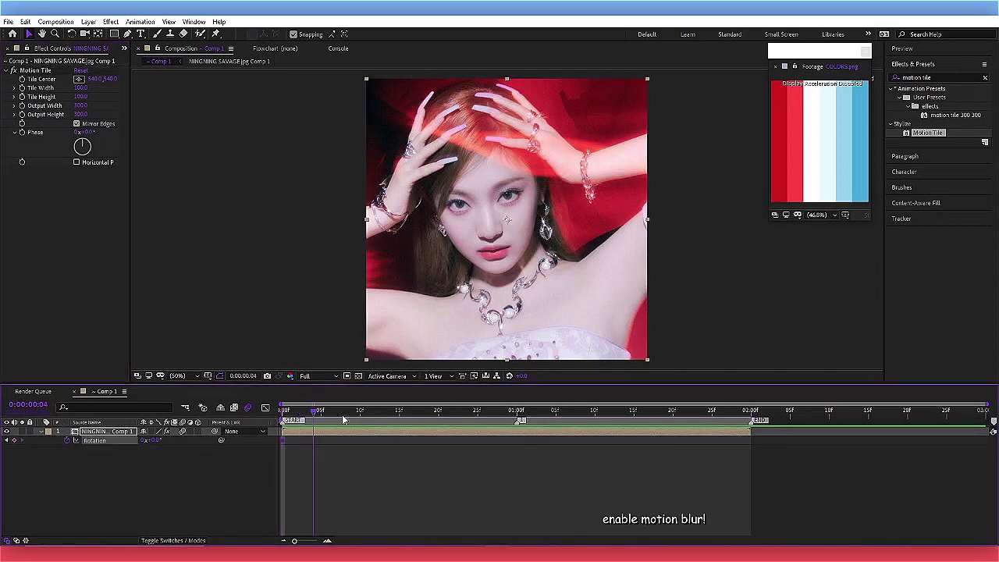
left_click_drag(343, 420, 681, 421)
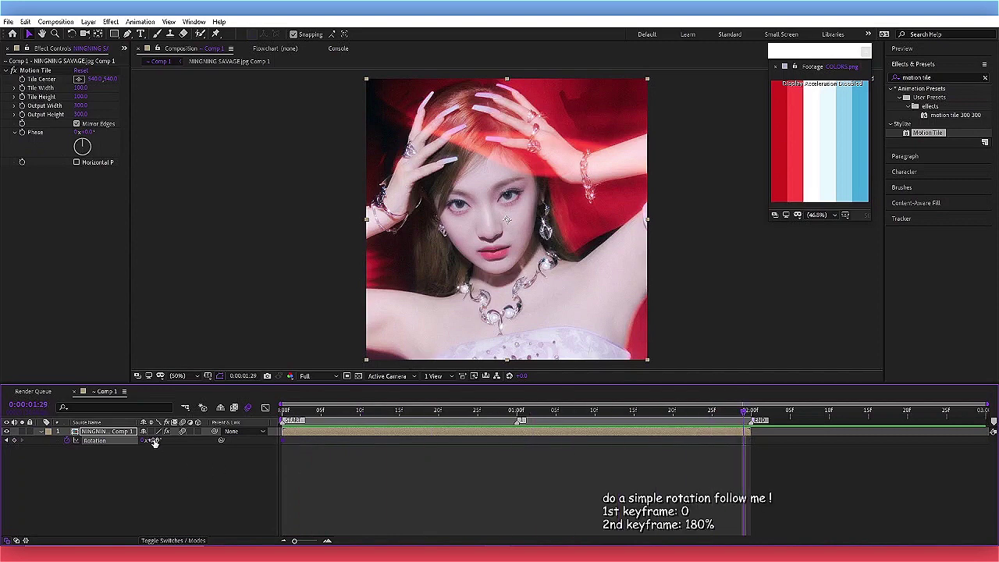
left_click_drag(154, 441, 358, 377)
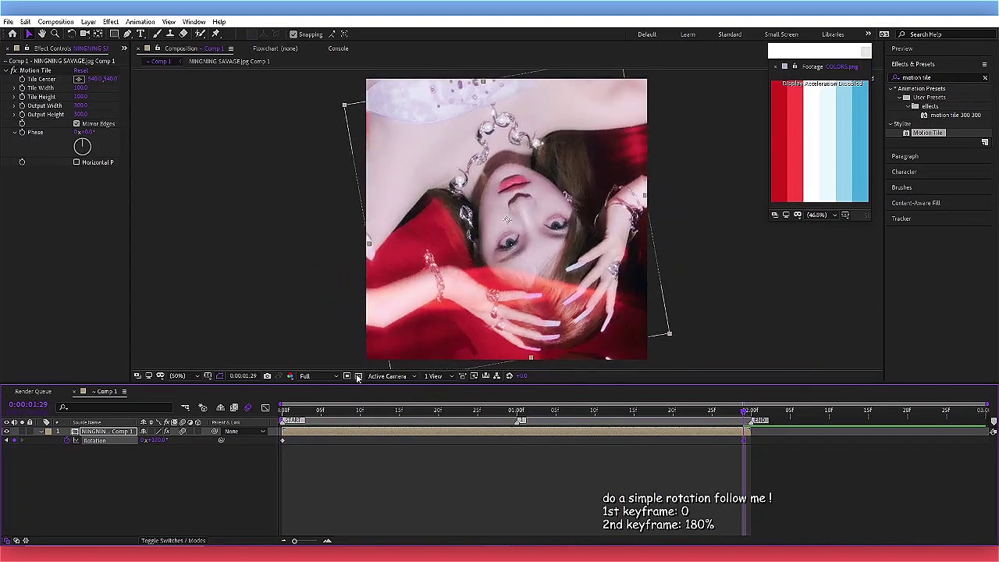
left_click(320, 376)
left_click(312, 434)
left_click(163, 441)
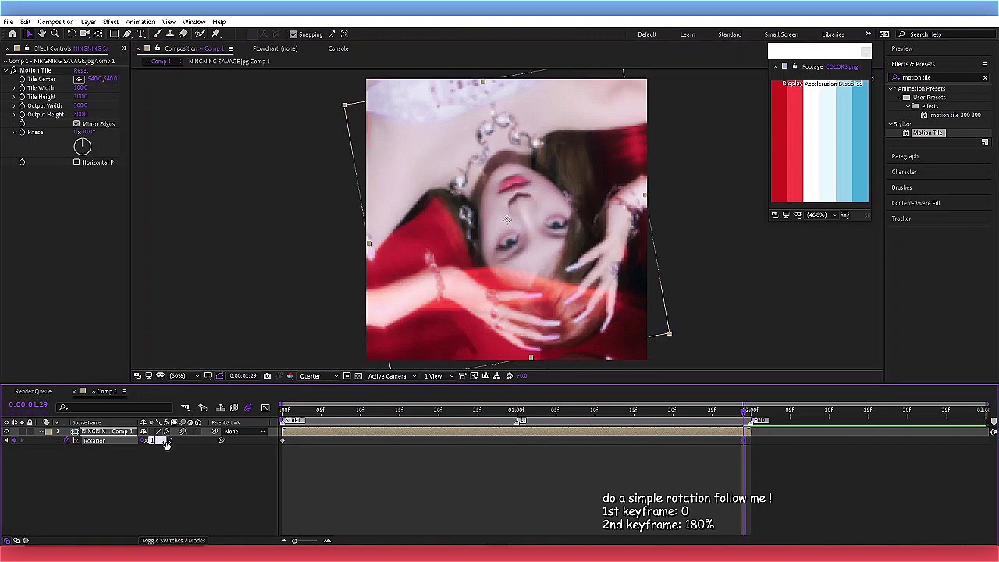
key("Return")
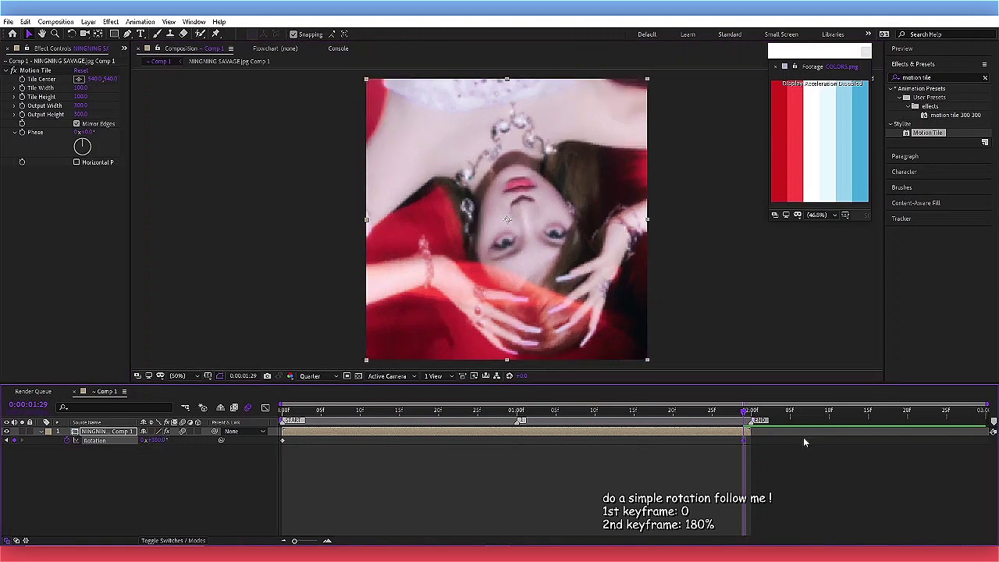
Step: In the speed graph, pull both rotation keyframes' influence inward into a sharp central peak
left_click_drag(805, 442, 272, 448)
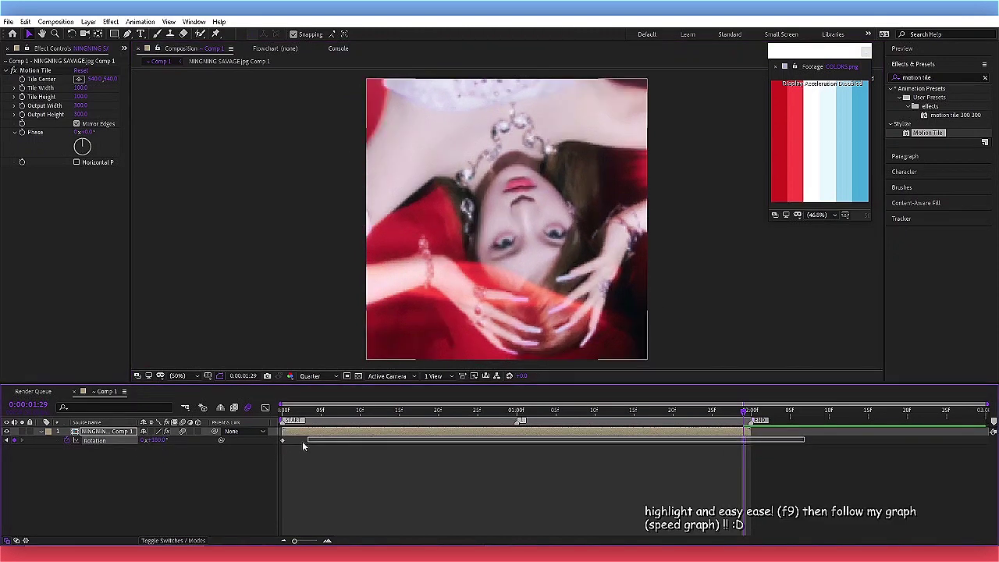
left_click(265, 408)
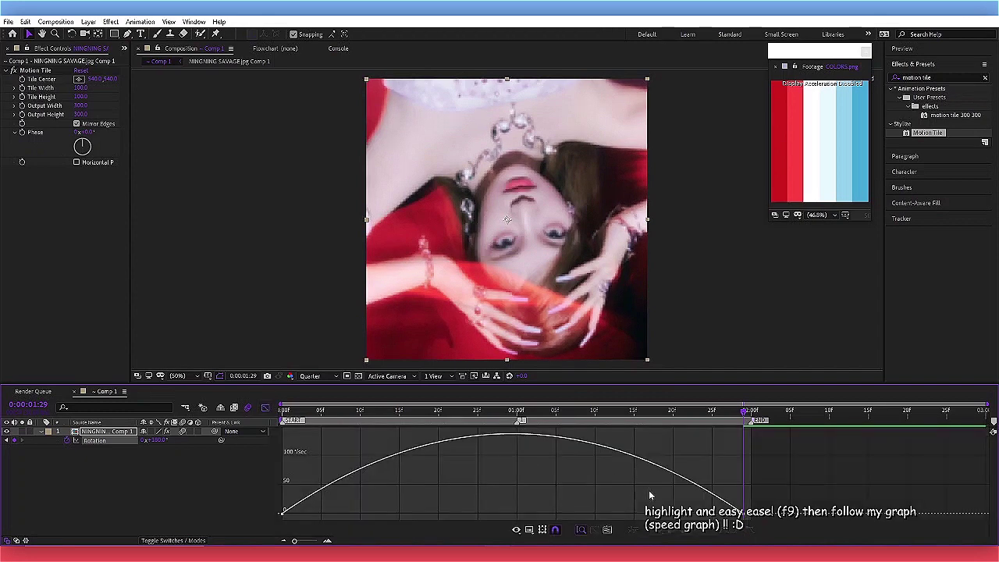
left_click(529, 529)
left_click(569, 430)
mouse_move(793, 460)
left_mouse_down()
mouse_move(336, 529)
mouse_move(349, 505)
mouse_move(502, 514)
left_mouse_up()
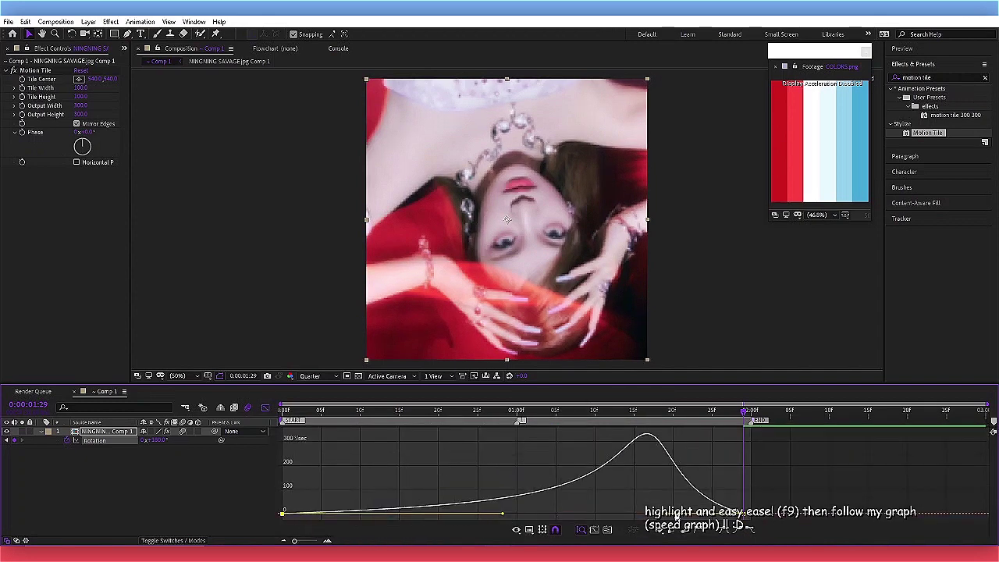
left_click_drag(667, 514, 529, 513)
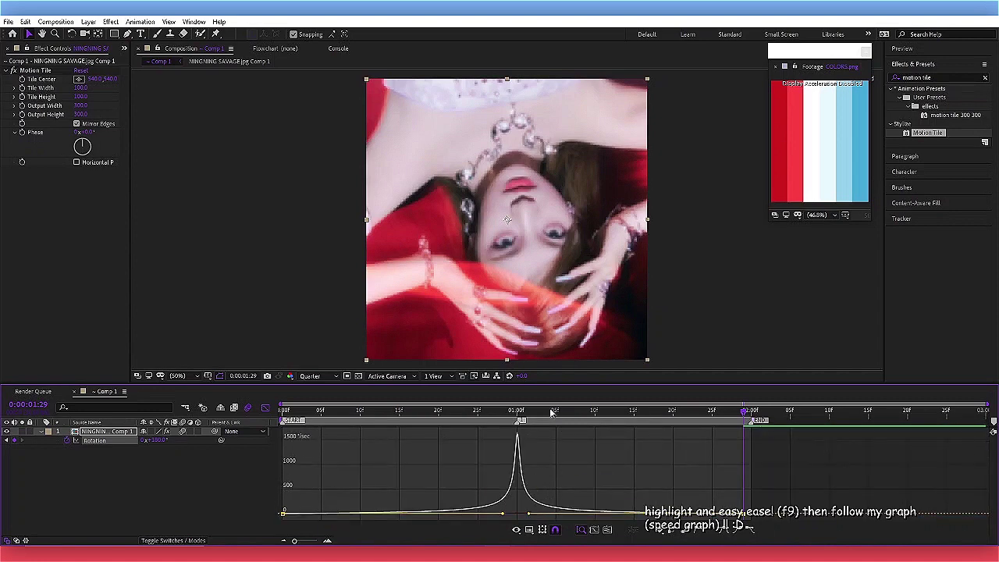
Step: Preview the spin, refine the speed curve's peak, and return to the layer bars at the start
key("space")
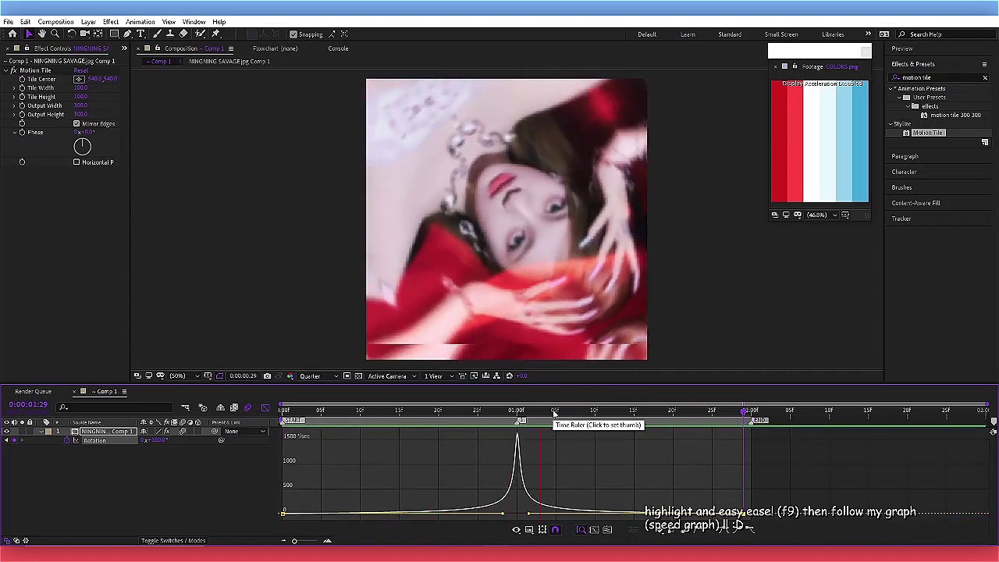
mouse_move(502, 513)
left_mouse_down()
mouse_move(486, 514)
mouse_move(547, 513)
left_mouse_up()
key("space")
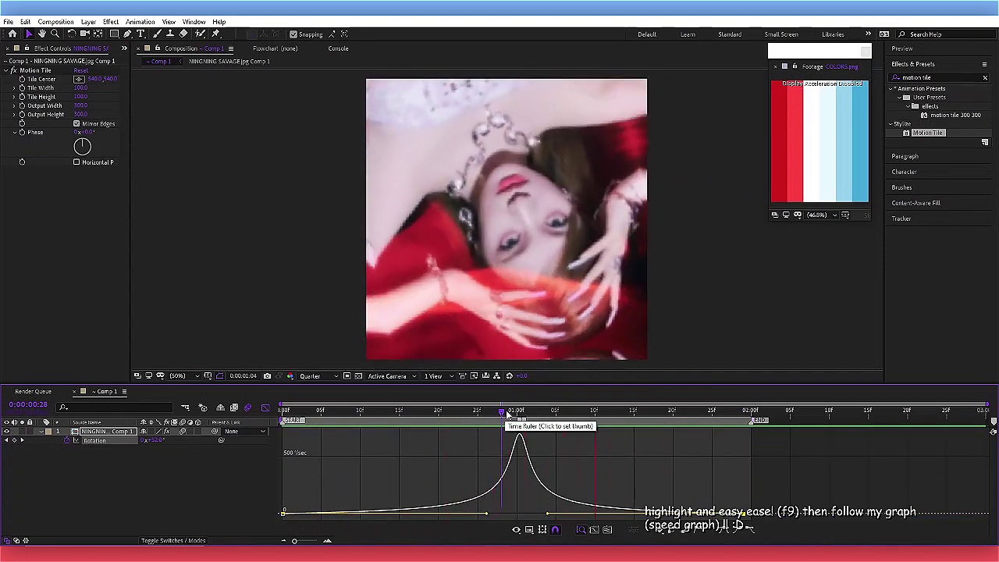
left_click(320, 411)
left_click(285, 411)
left_click(265, 408)
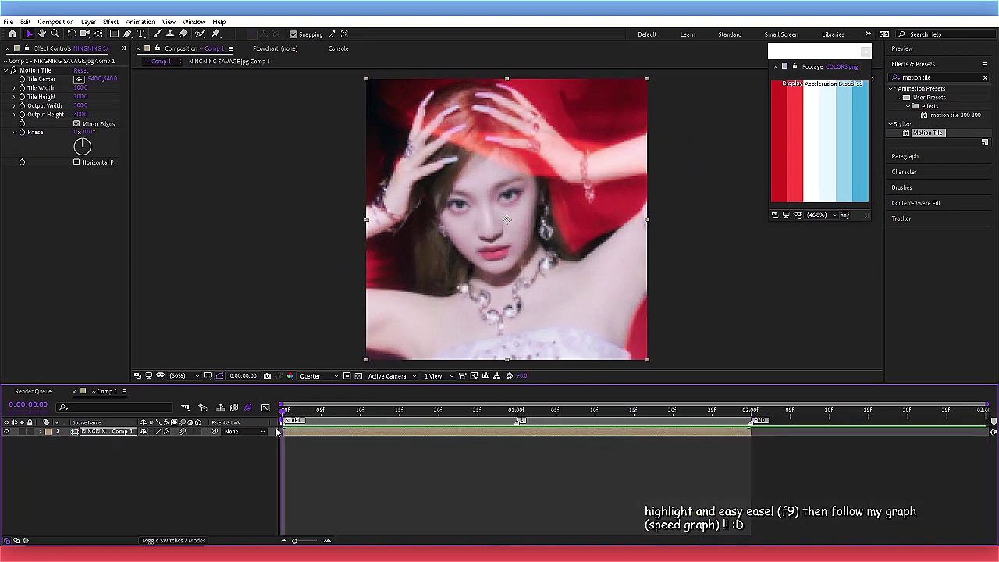
Step: Create a new red solid layer and apply Motion Tile to it
right_click(277, 431)
mouse_move(325, 316)
left_click(422, 341)
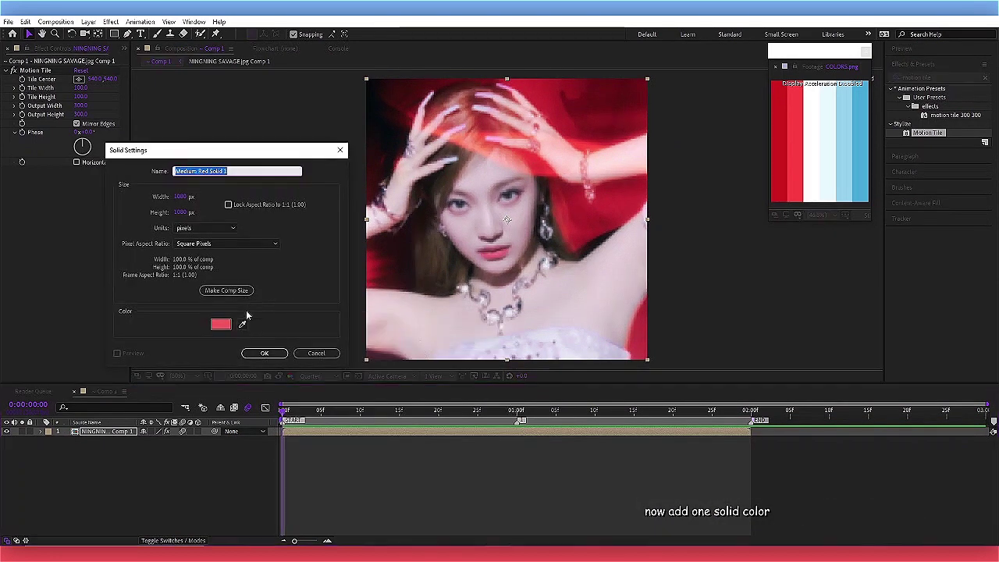
left_click(242, 323)
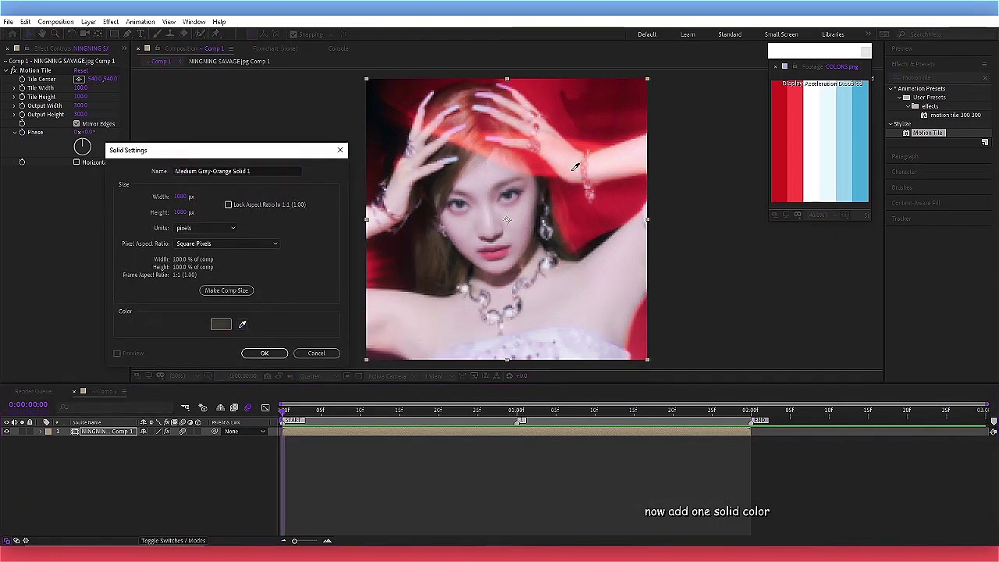
left_click(264, 353)
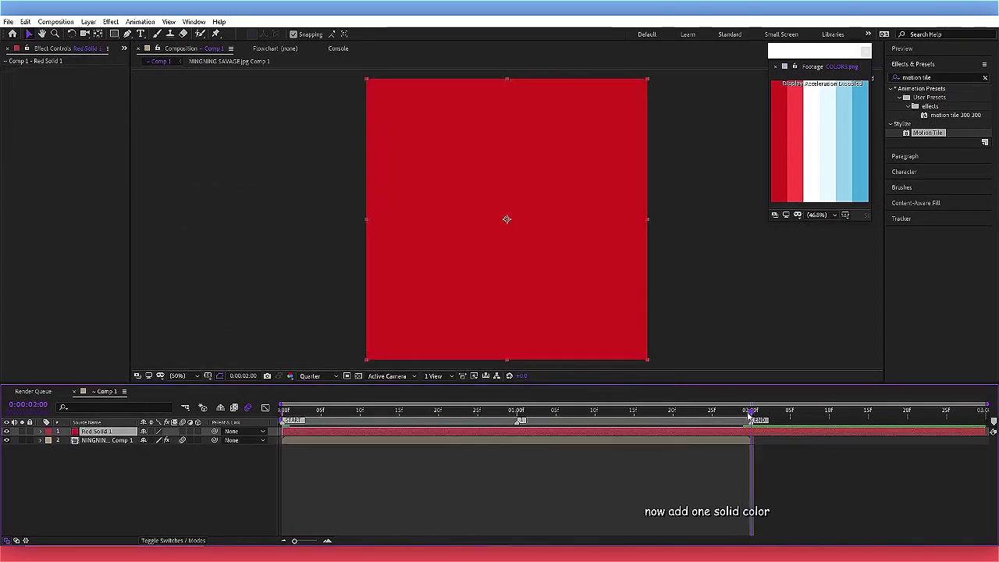
left_click_drag(927, 133, 287, 431)
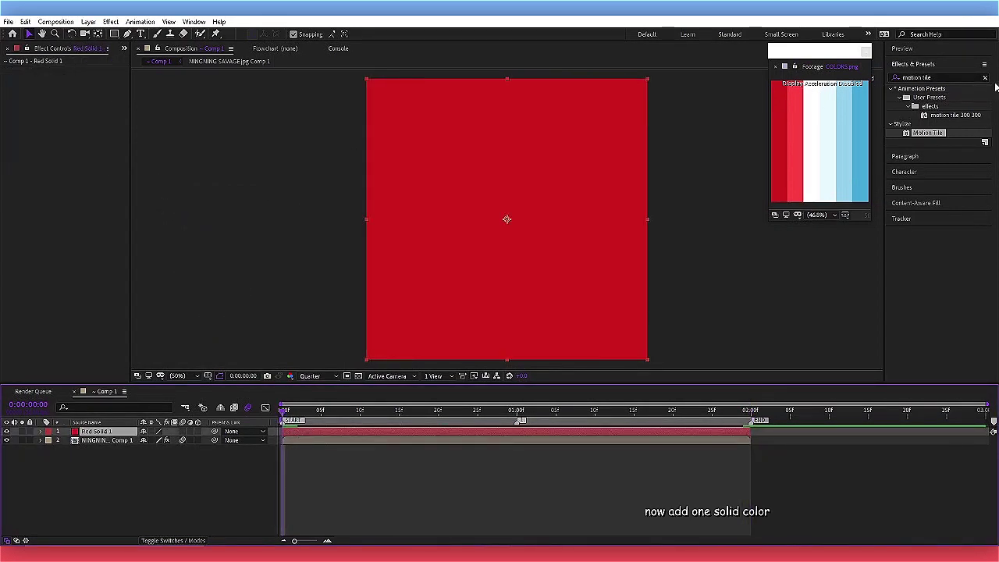
Step: Apply S_WipeClock to the solid with Direction CounterCW and keyframe Wipe Percent at 0%
left_click(944, 76)
type("s_wi")
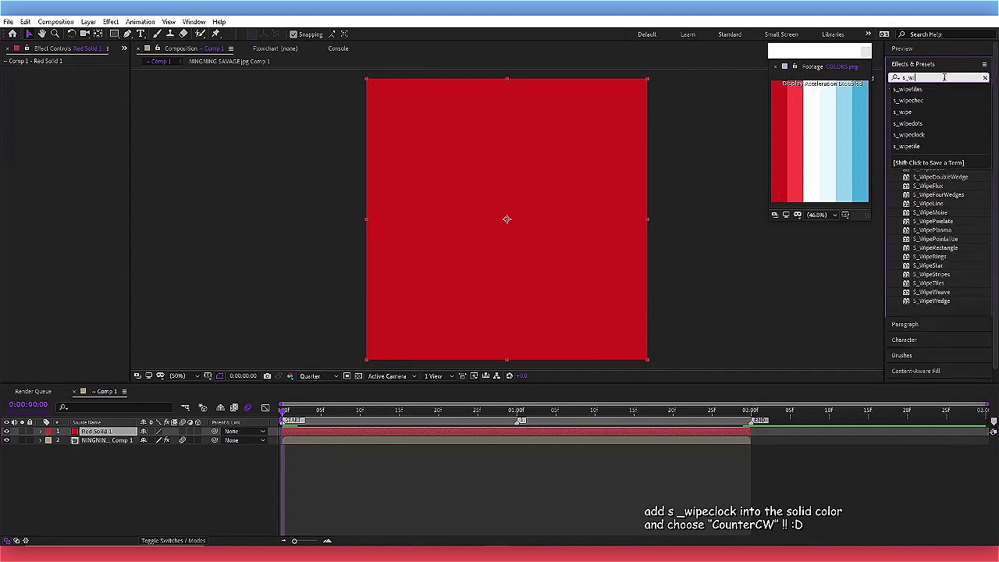
type("peclock")
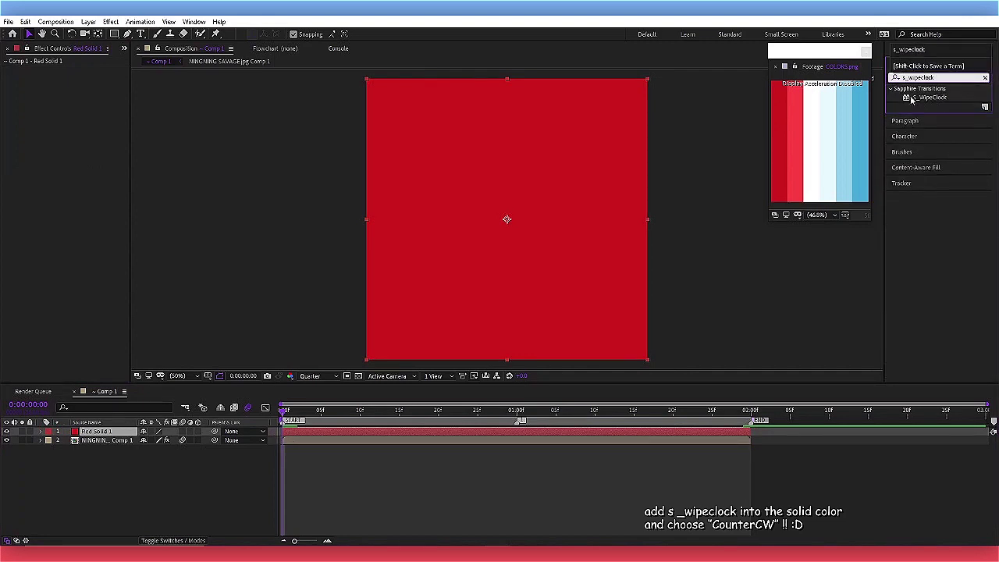
double_click(924, 99)
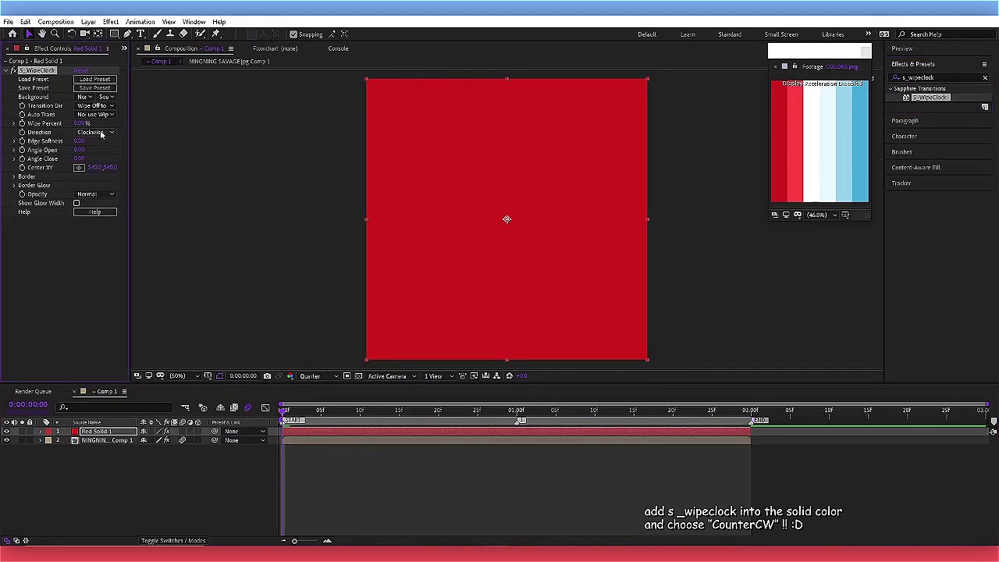
left_click(101, 135)
left_click(108, 154)
left_click(22, 123)
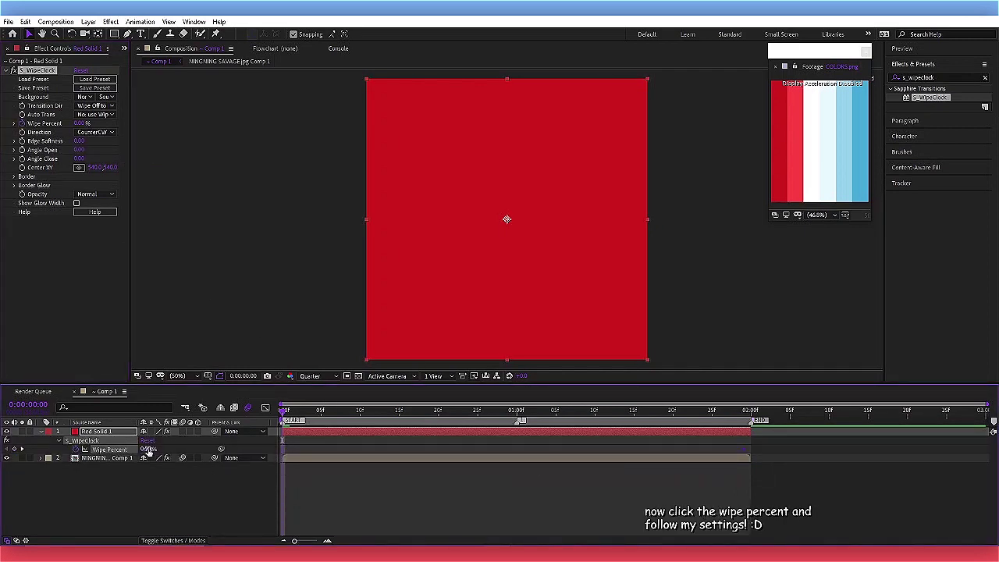
Step: Keyframe Wipe Percent to 100%, pull both speed-graph handles inward, and preview the eased wipe
left_click_drag(148, 451, 334, 458)
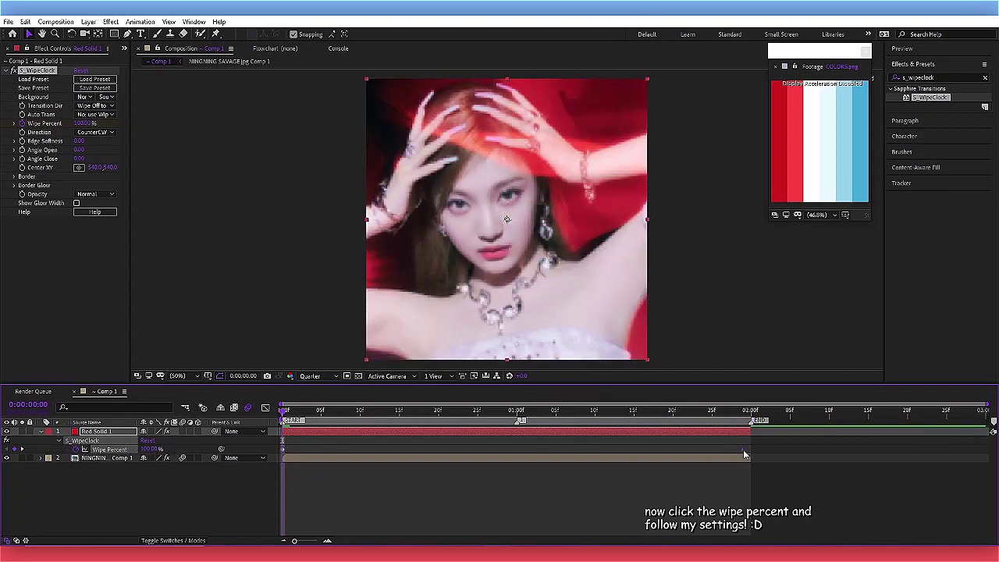
left_click(266, 407)
left_click(533, 530)
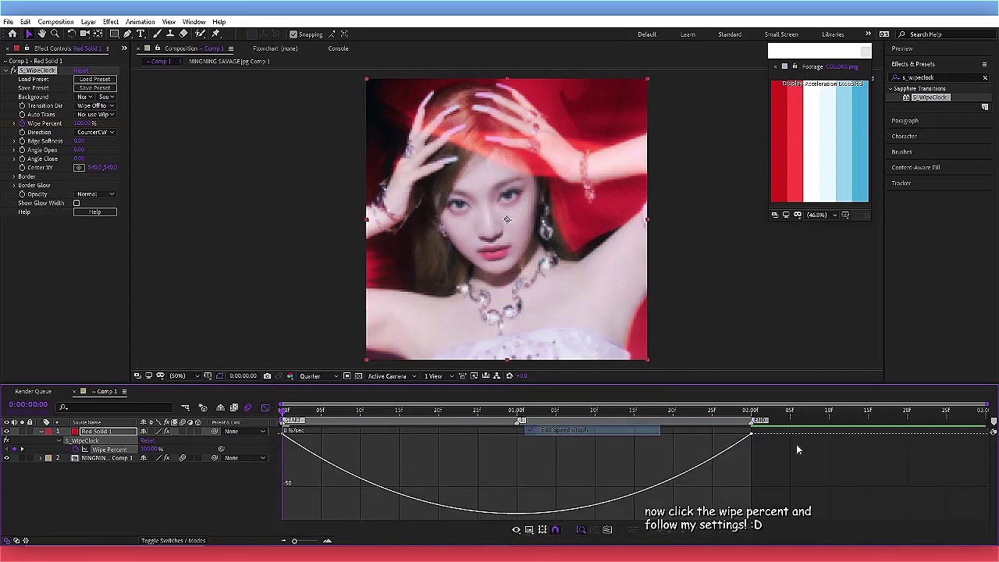
left_click_drag(798, 446, 294, 461)
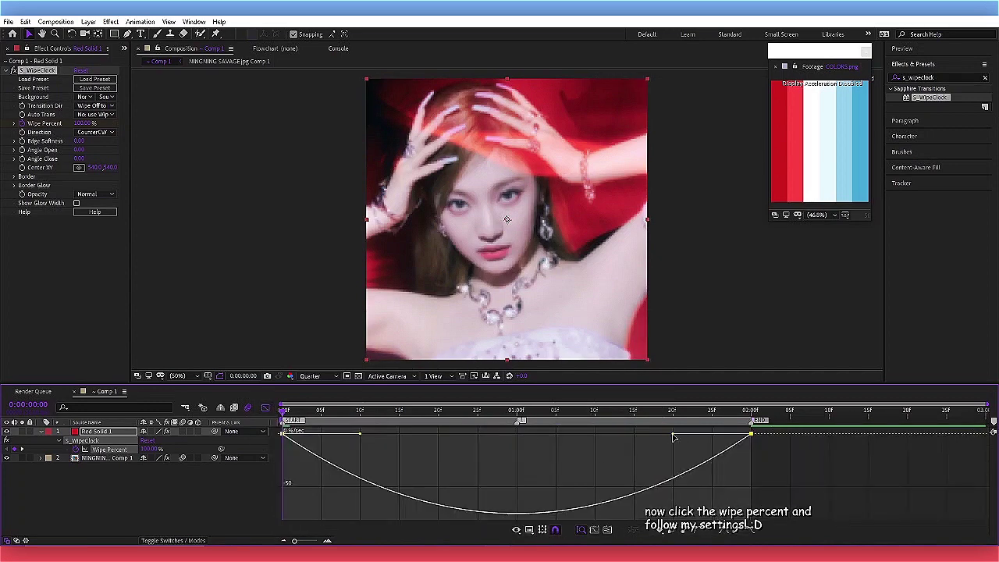
left_click_drag(672, 435, 549, 433)
left_click_drag(358, 435, 484, 434)
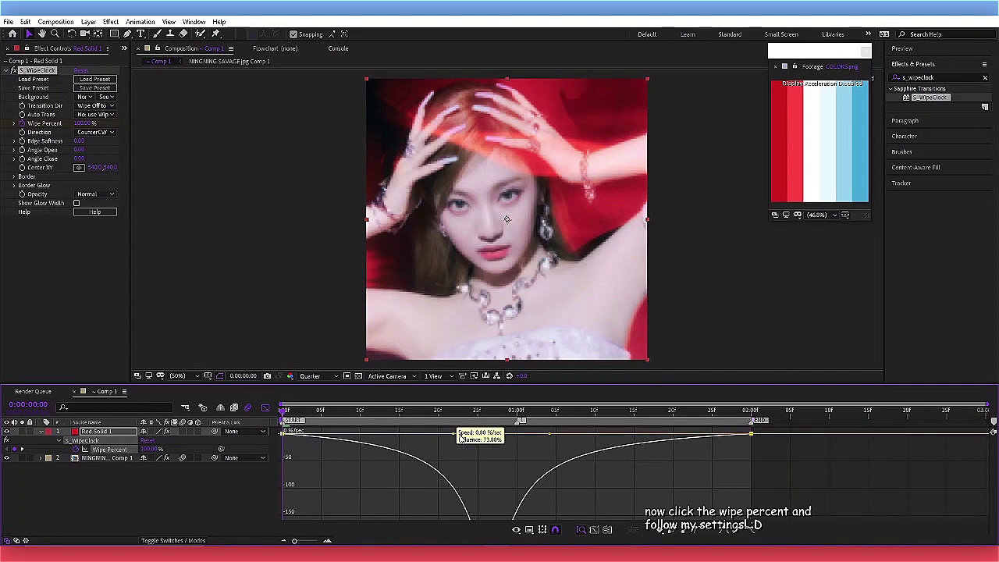
key("space")
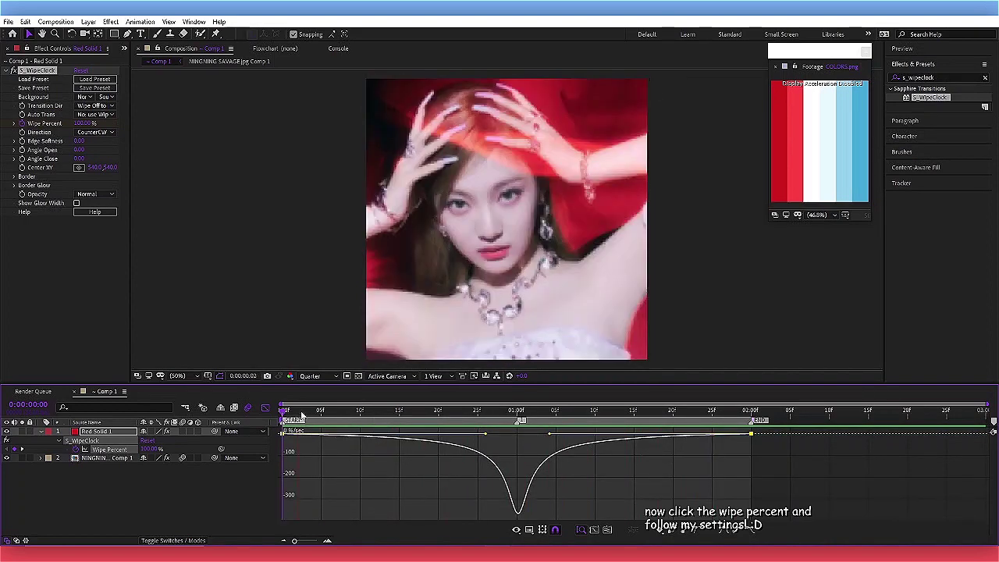
left_click(265, 407)
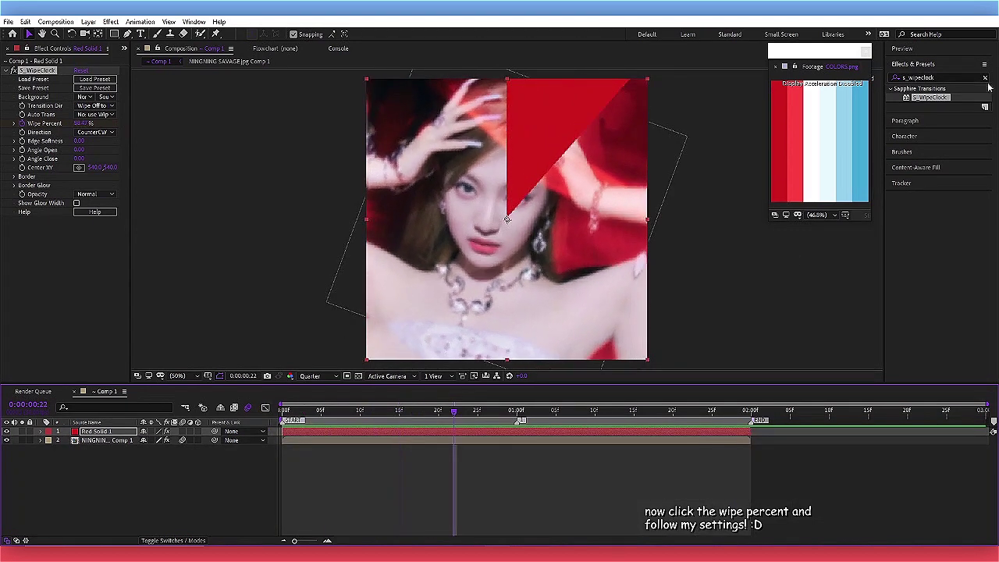
Step: Apply CC Force Motion Blur to the red solid and preview the blurred wipe from the first frame
left_click(936, 77)
type("cc force")
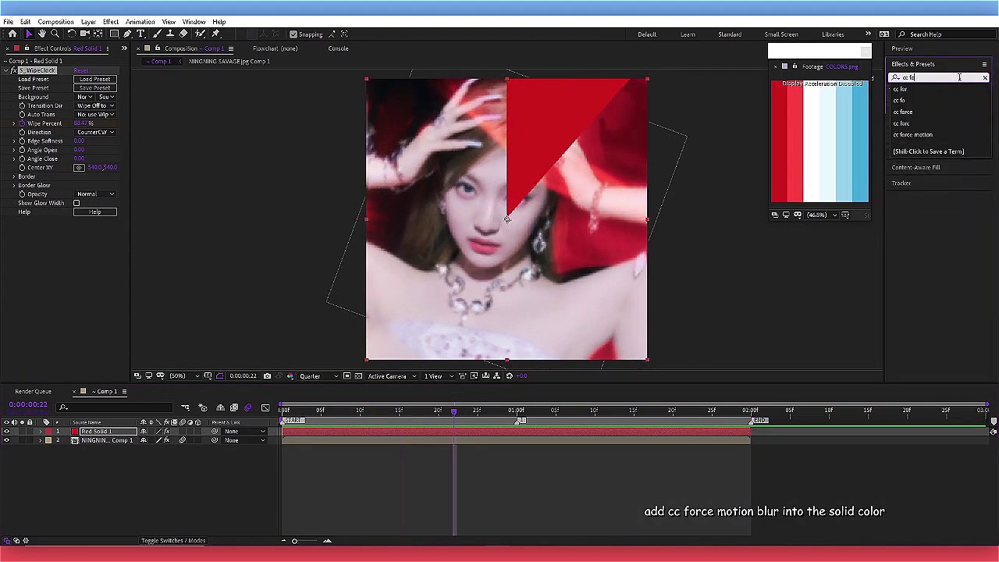
double_click(944, 97)
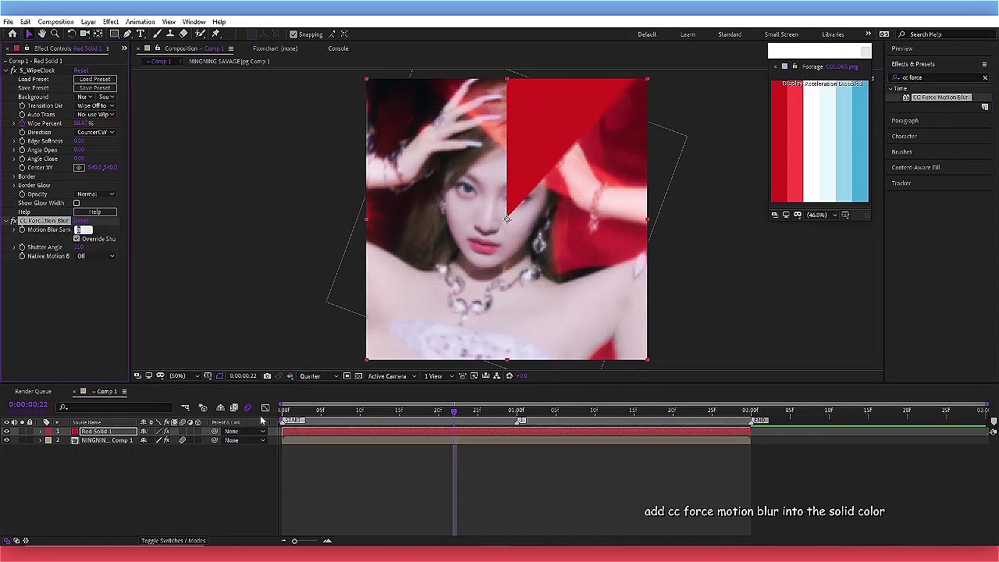
left_click(379, 495)
left_click(278, 420)
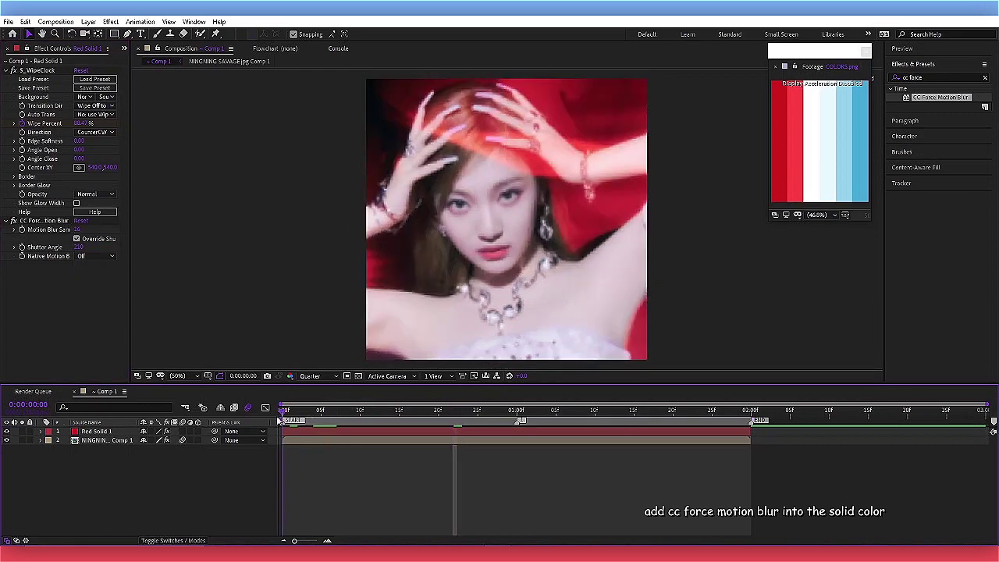
key("space")
Step: Duplicate the red solid, start the copy slightly later, and fill it a lighter pinkish red
left_click(291, 430)
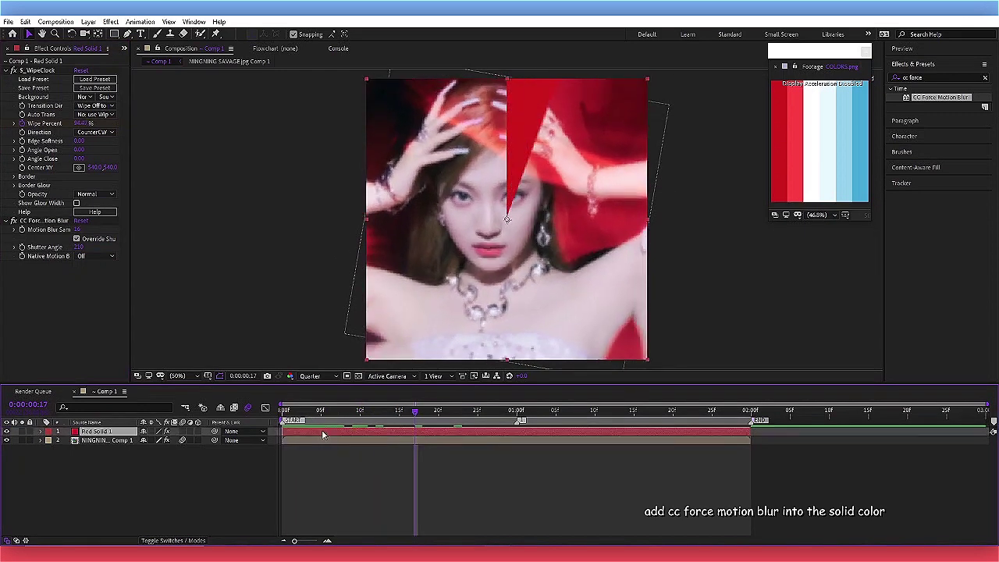
key("ctrl+d")
left_click_drag(297, 435, 318, 426)
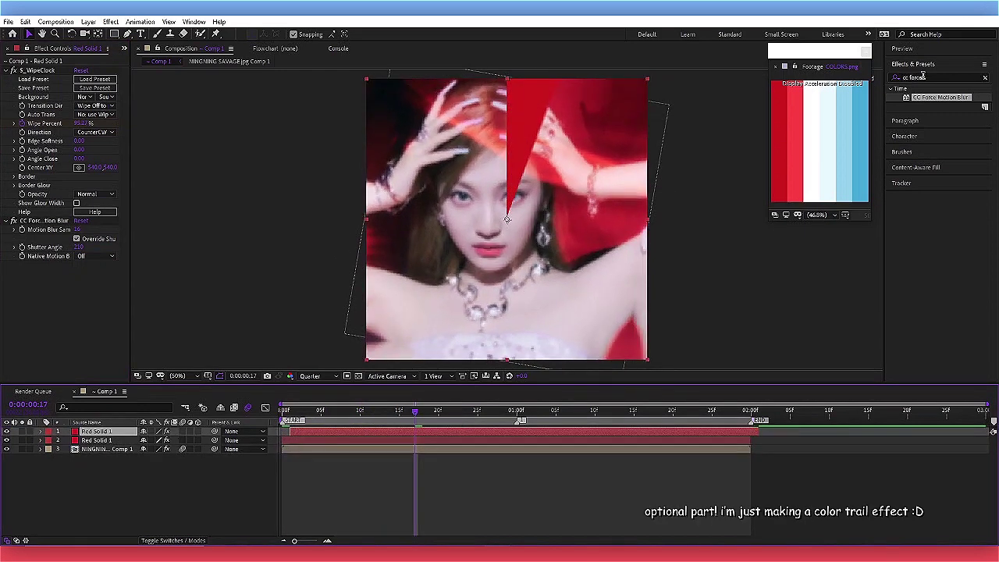
key("BackSpace")
key("BackSpace")
key("BackSpace")
type("fill")
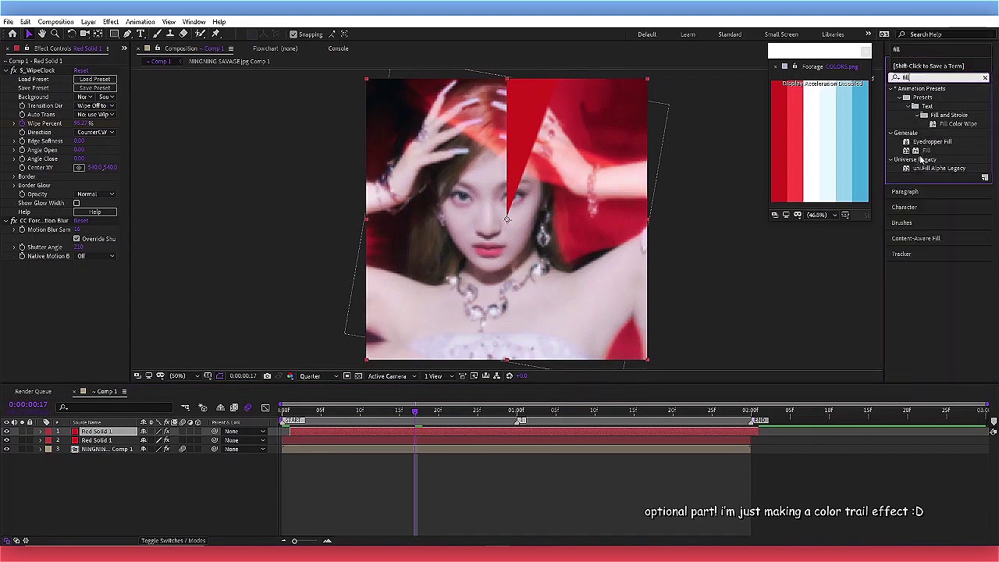
double_click(925, 149)
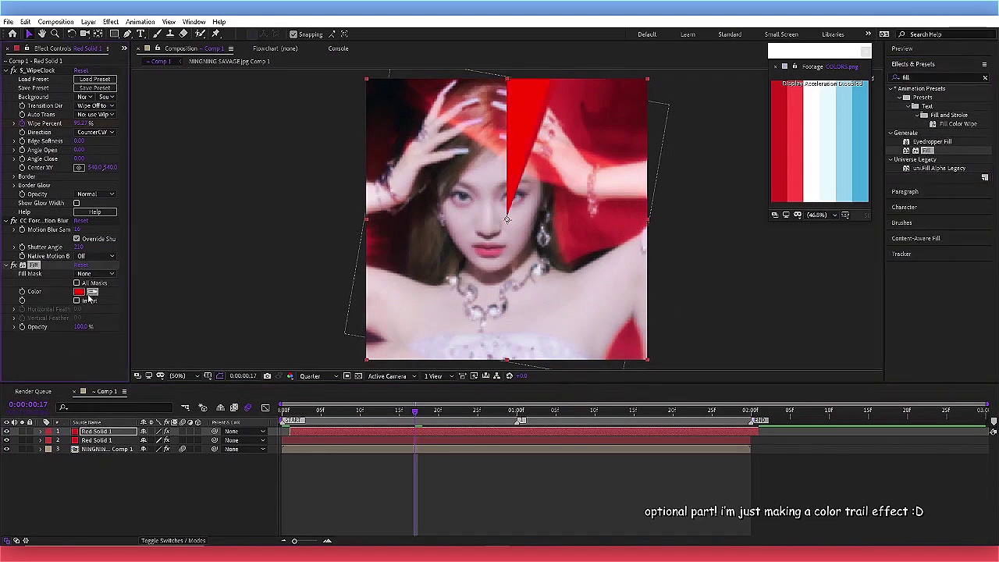
left_click(796, 113)
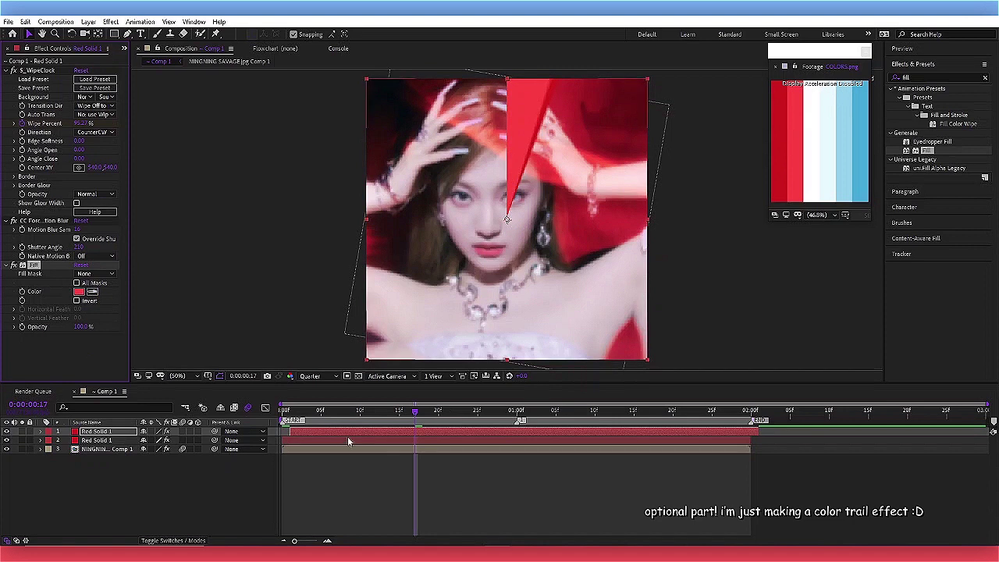
Step: Make a second later-starting copy and fill it with blue sampled from the palette
left_click(301, 436)
left_click_drag(428, 411, 470, 411)
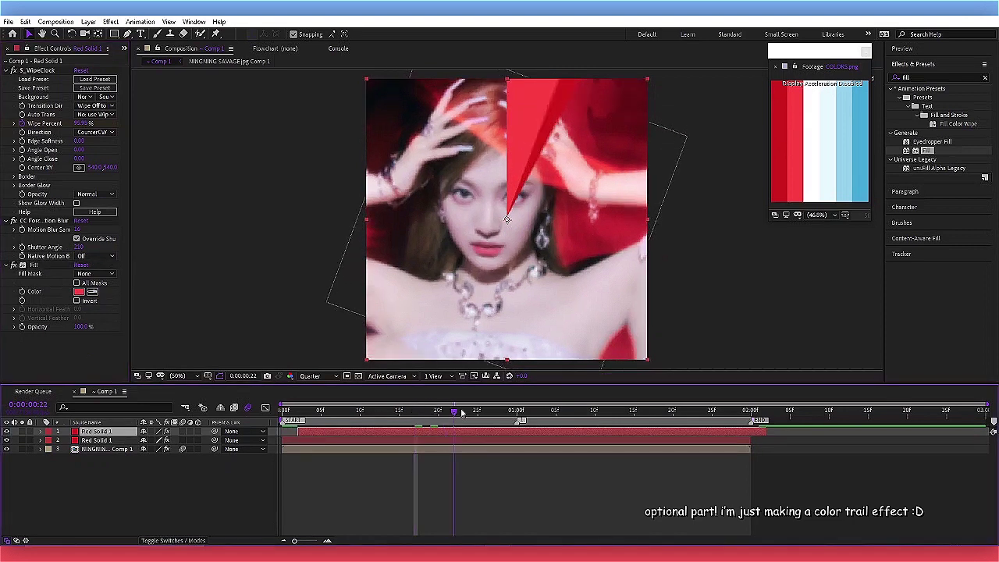
key("ctrl+d")
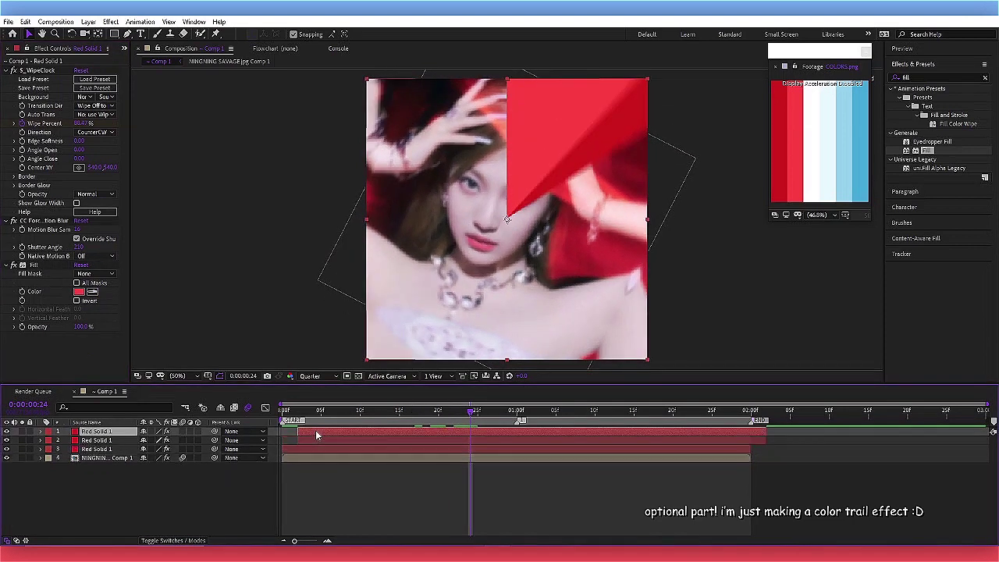
left_click_drag(317, 436, 330, 435)
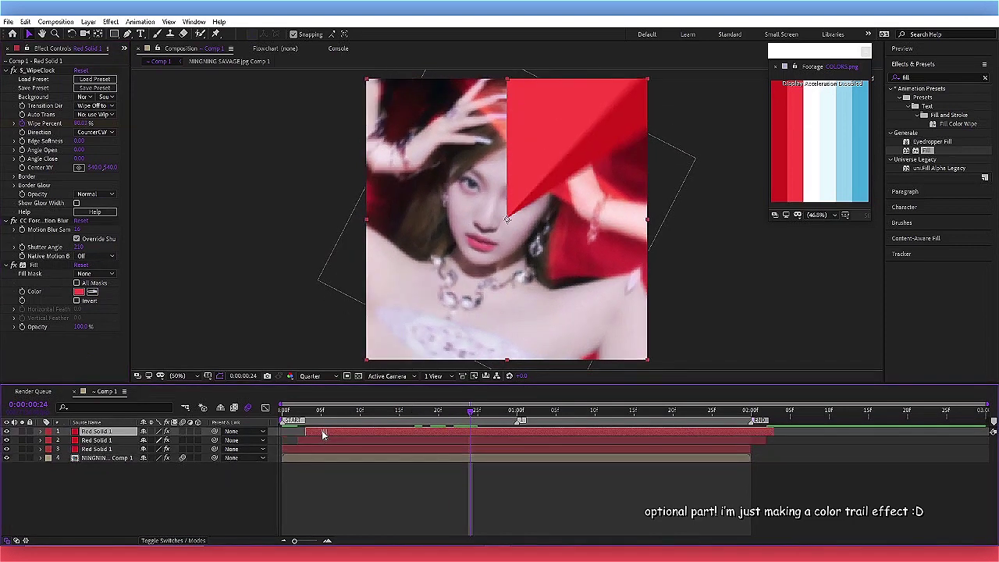
left_click(92, 291)
left_click(859, 139)
left_click(334, 474)
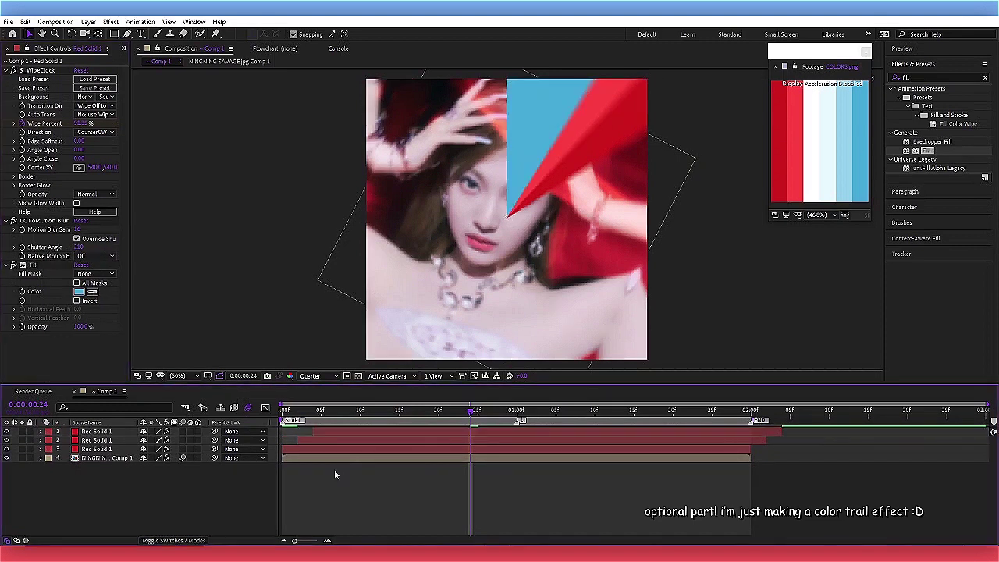
Step: Make a third later-starting copy filled with light blue from the palette swatches
left_click(333, 432)
key("ctrl+d")
left_click_drag(342, 435, 351, 436)
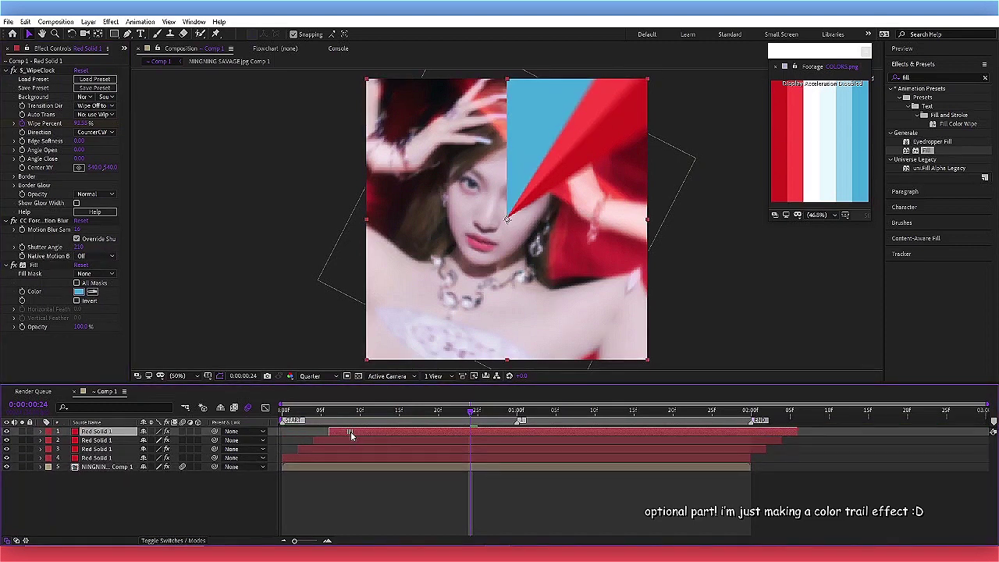
left_click(92, 291)
left_click(846, 129)
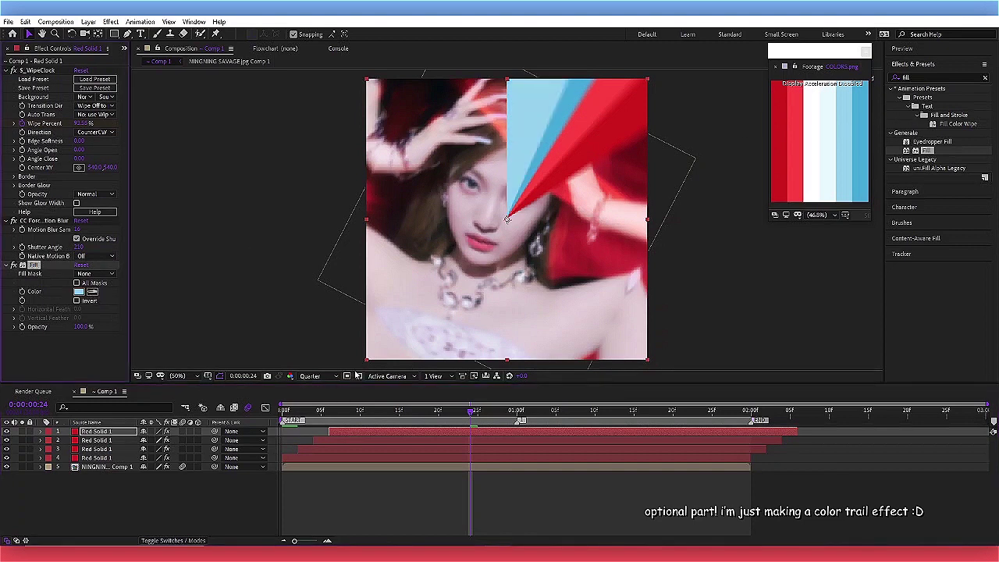
Step: Preview the colour trail, scrub through the wipe, and go to the two-second mark
key("space")
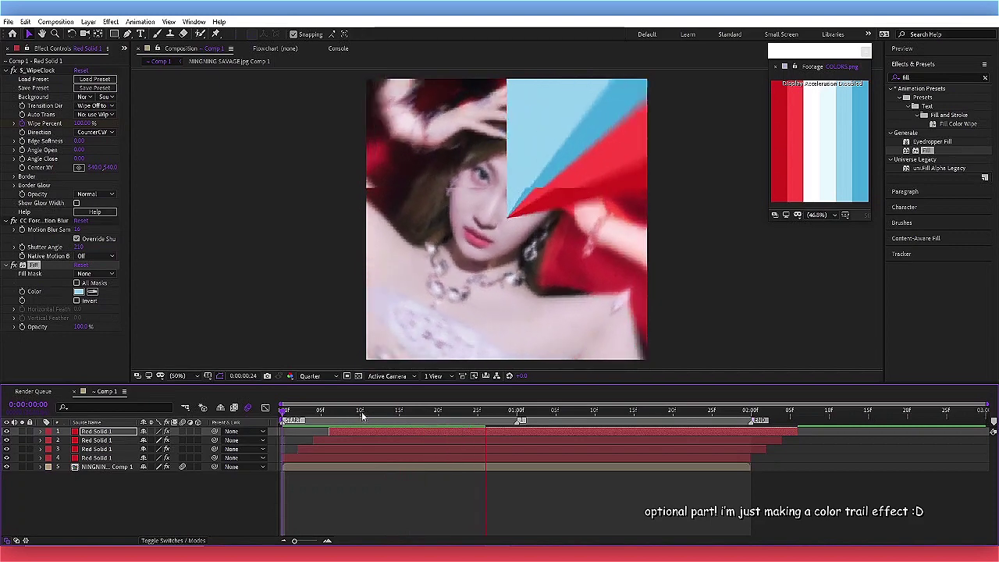
left_click_drag(367, 414, 319, 418)
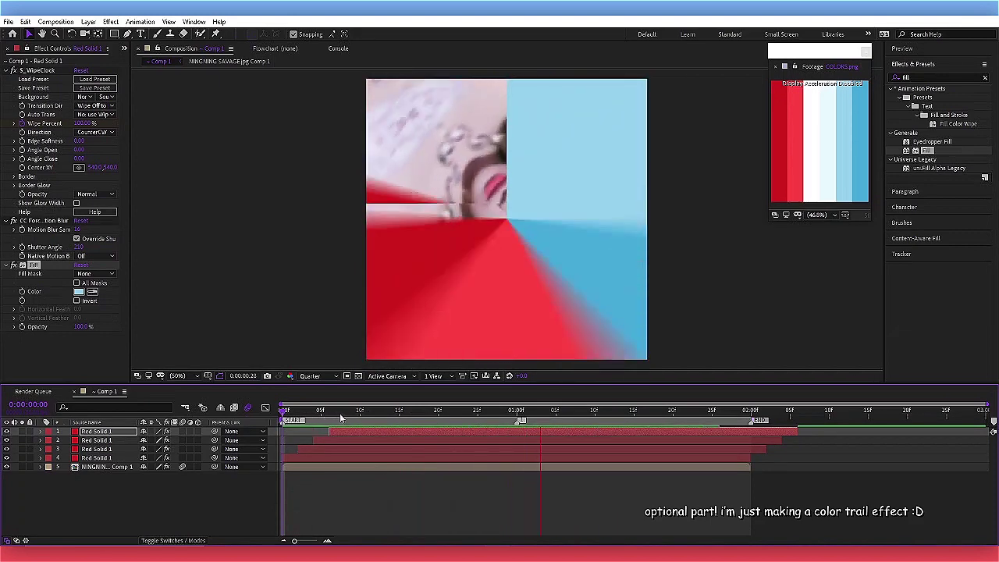
left_click_drag(319, 417, 485, 414)
left_click_drag(556, 420, 752, 432)
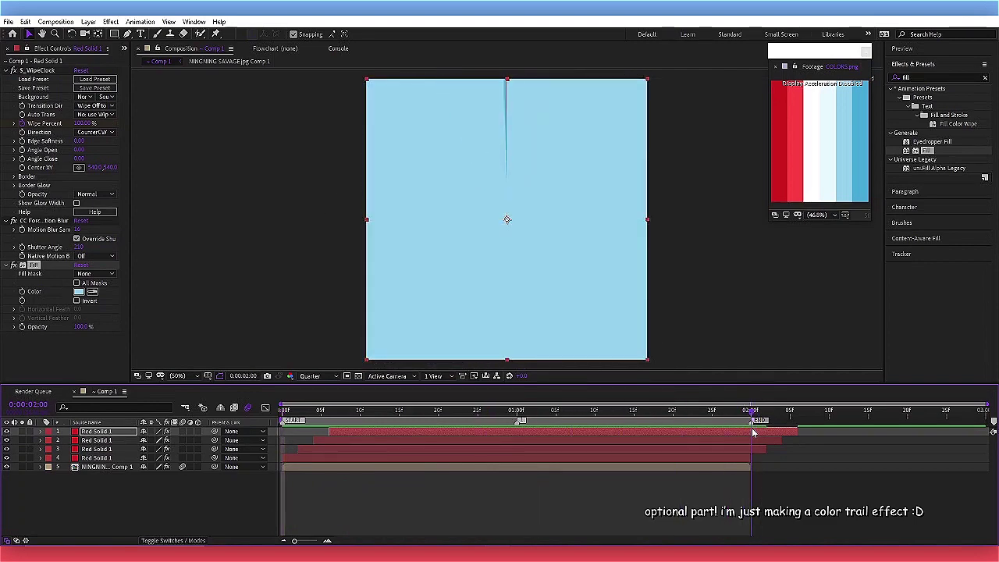
Step: Trim the solid copies running past two seconds so they end at 0:00:02:00
left_click_drag(272, 434, 363, 453)
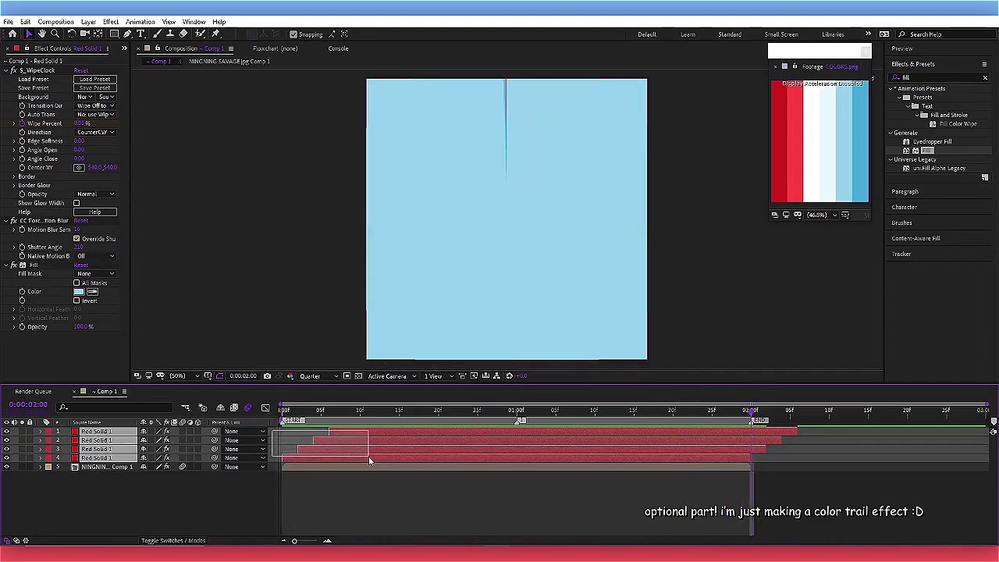
key("ctrl+d")
key("Delete")
mouse_move(298, 413)
left_mouse_down()
mouse_move(446, 422)
mouse_move(278, 444)
mouse_move(343, 465)
left_mouse_up()
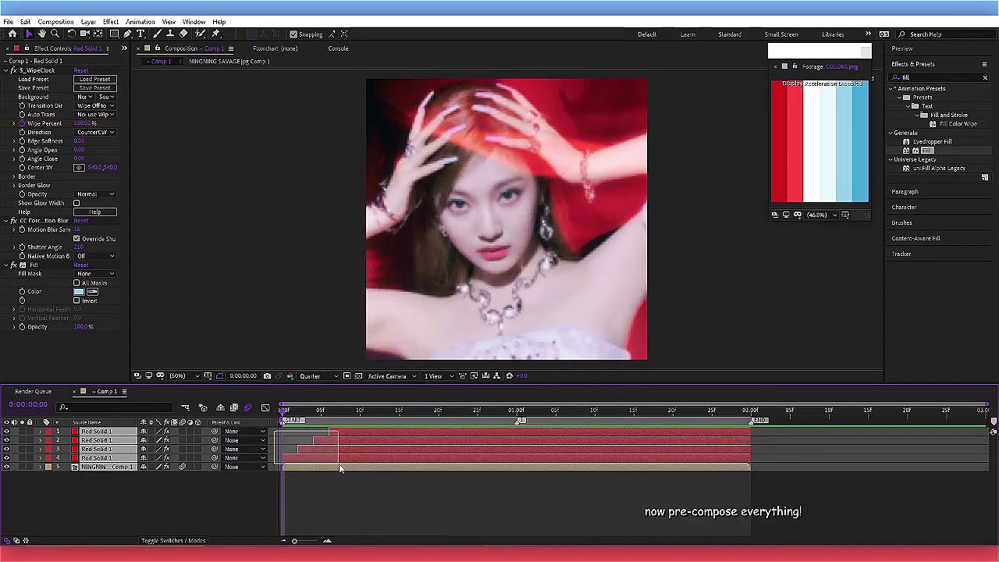
Step: Pre-compose the photo and four wiping solids into Pre-comp 1, then play and stop a preview
right_click(344, 465)
left_click(380, 421)
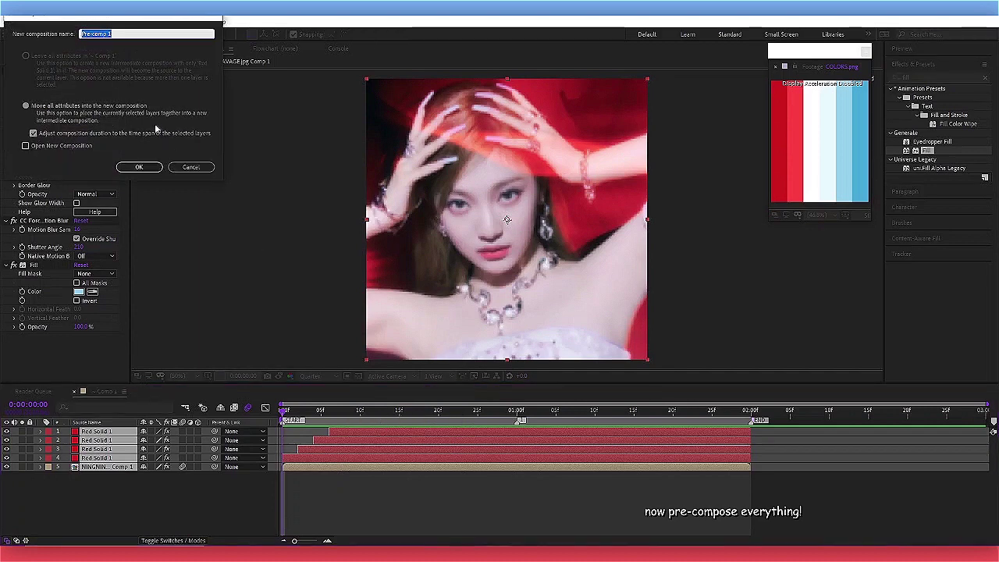
left_click(139, 167)
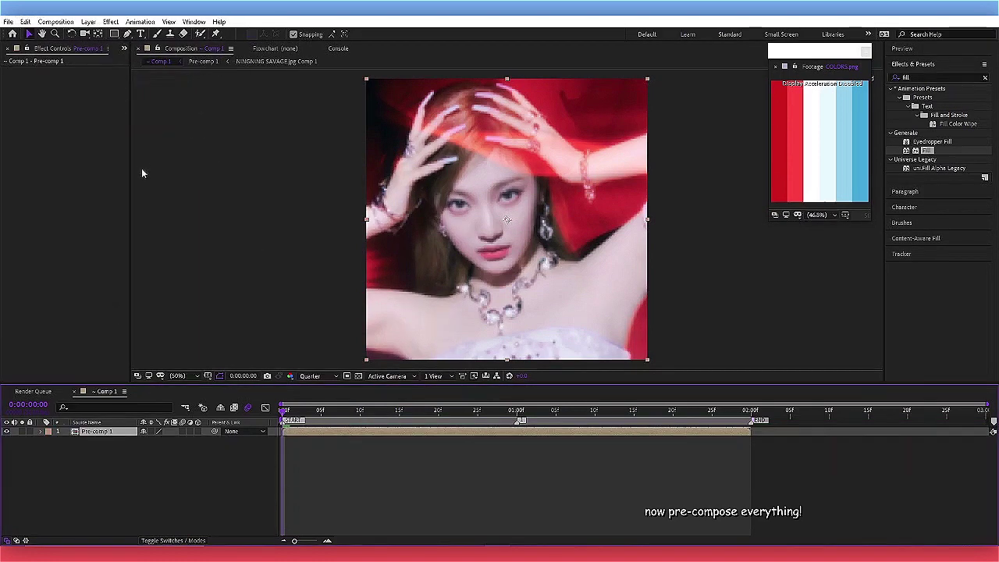
key("space")
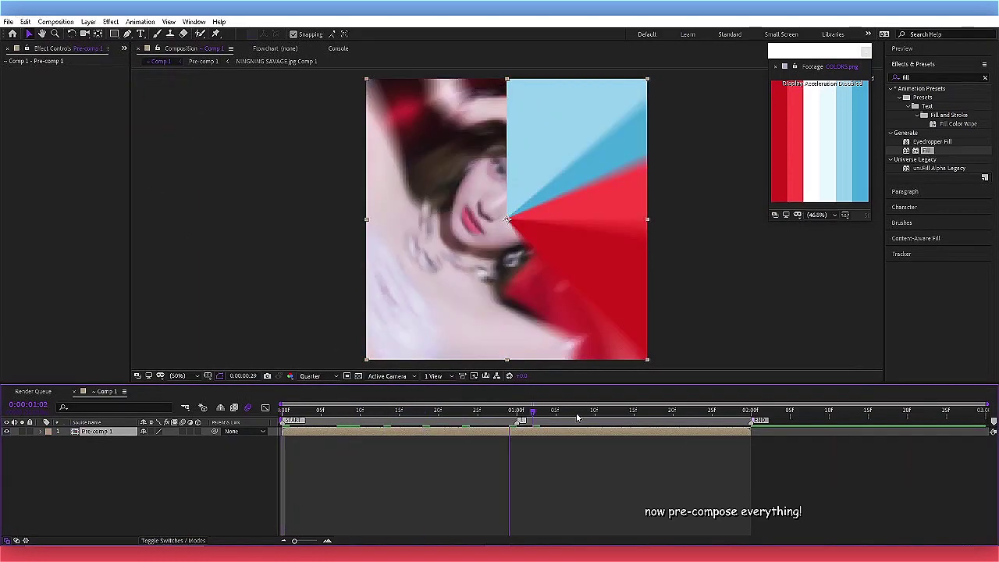
key("space")
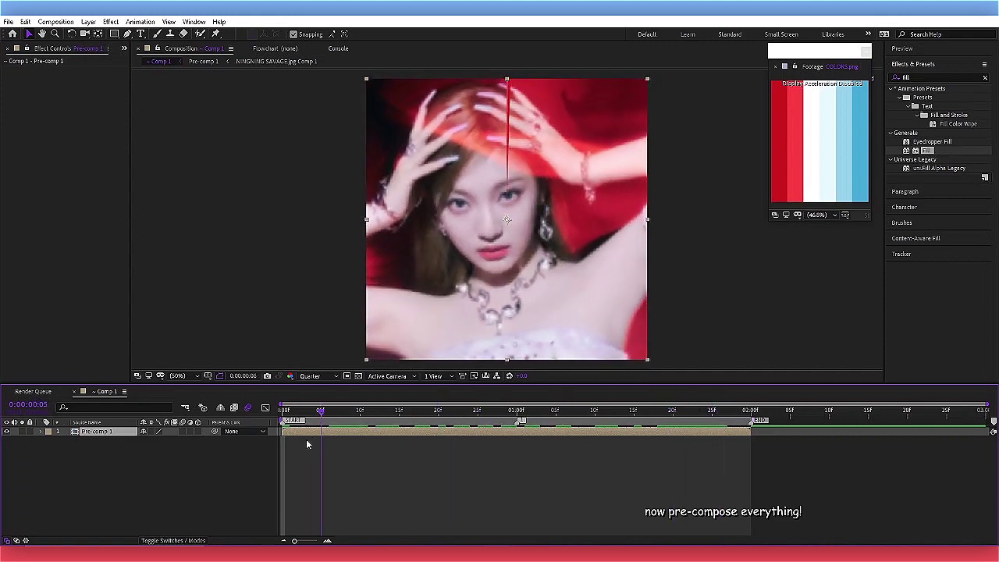
Step: Add a full-frame rectangle mask to Pre-comp 1 and keyframe its Mask Path at the start
double_click(114, 35)
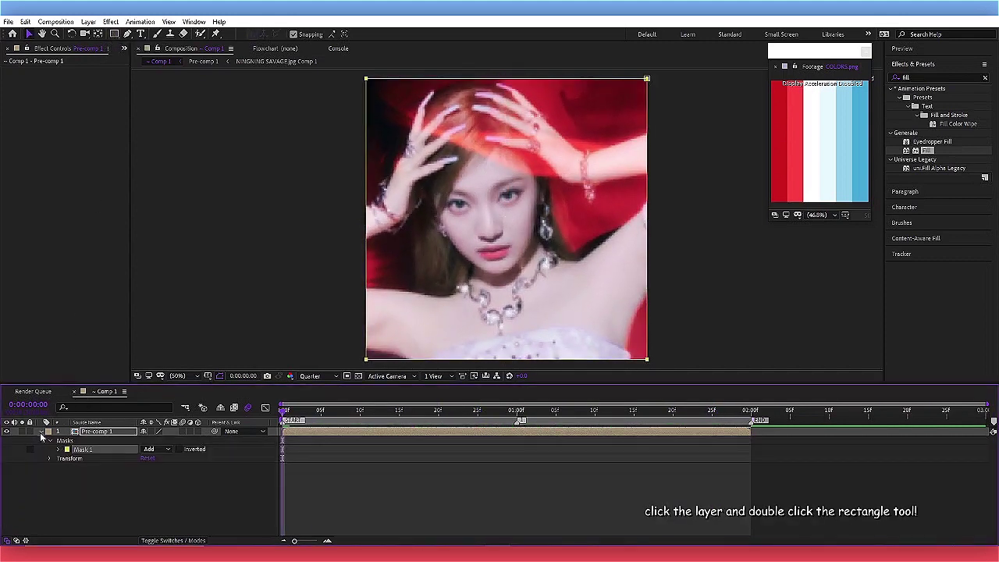
left_click(59, 450)
left_click(58, 450)
left_click(61, 452)
left_click(59, 450)
left_click(76, 458)
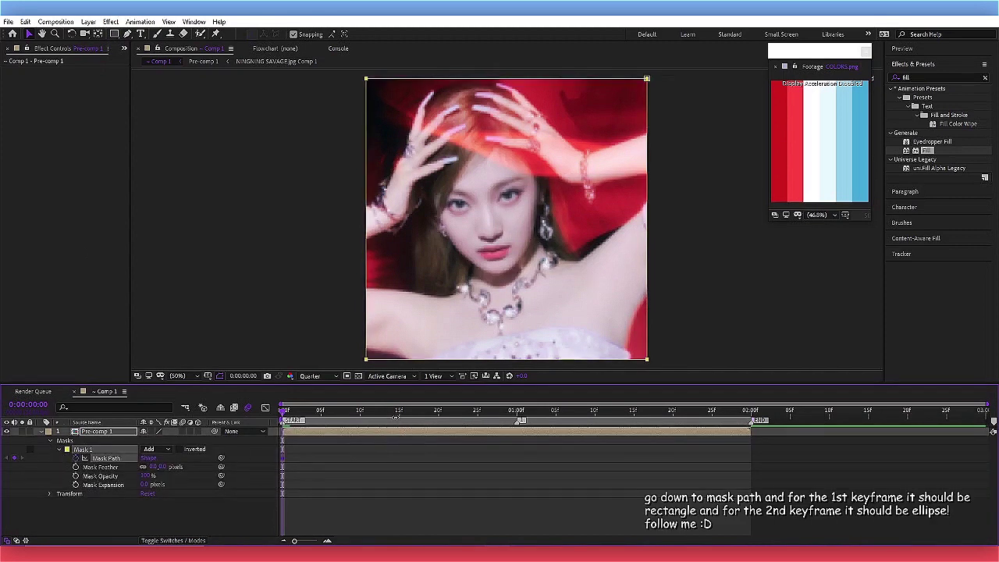
Step: At the last frame, reset the mask shape to an Ellipse and select both Mask Path keyframes
left_click(712, 411)
key("End")
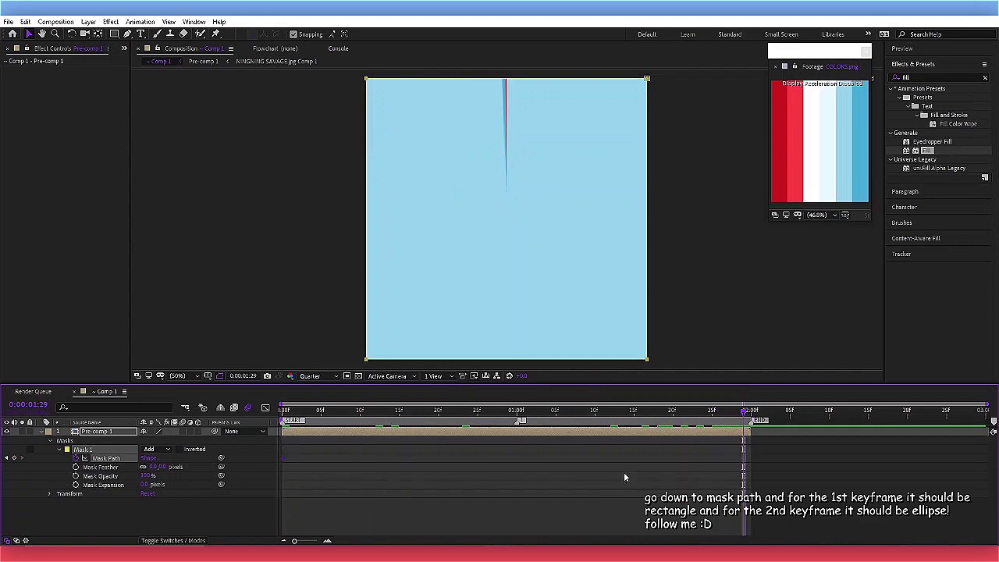
left_click(149, 458)
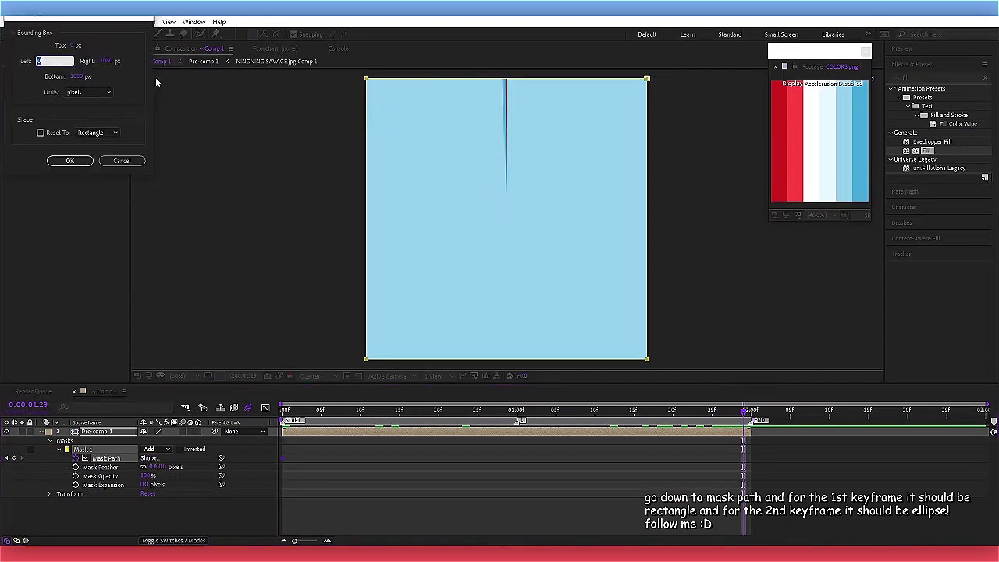
left_click(107, 134)
left_click(100, 158)
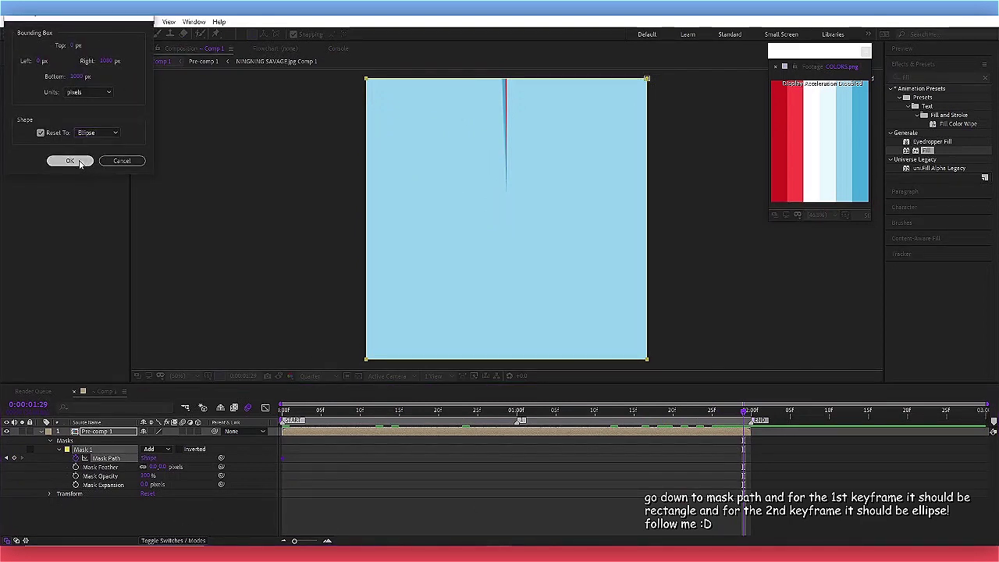
left_click(70, 161)
left_click_drag(763, 455, 271, 470)
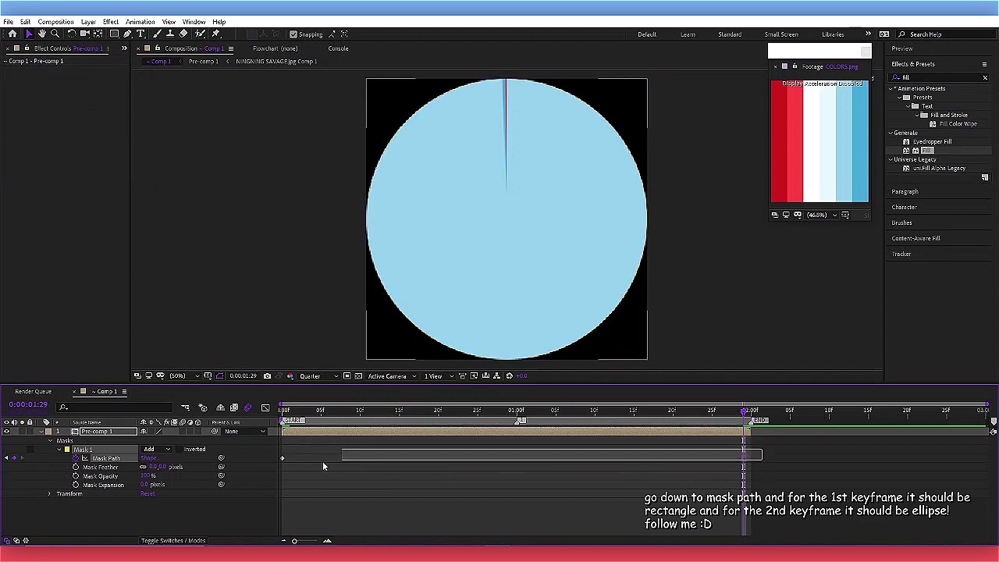
Step: Easy-ease both Mask Path keyframes and pull their influence handles inward into a central speed peak
left_click(265, 408)
left_click_drag(756, 484, 605, 532)
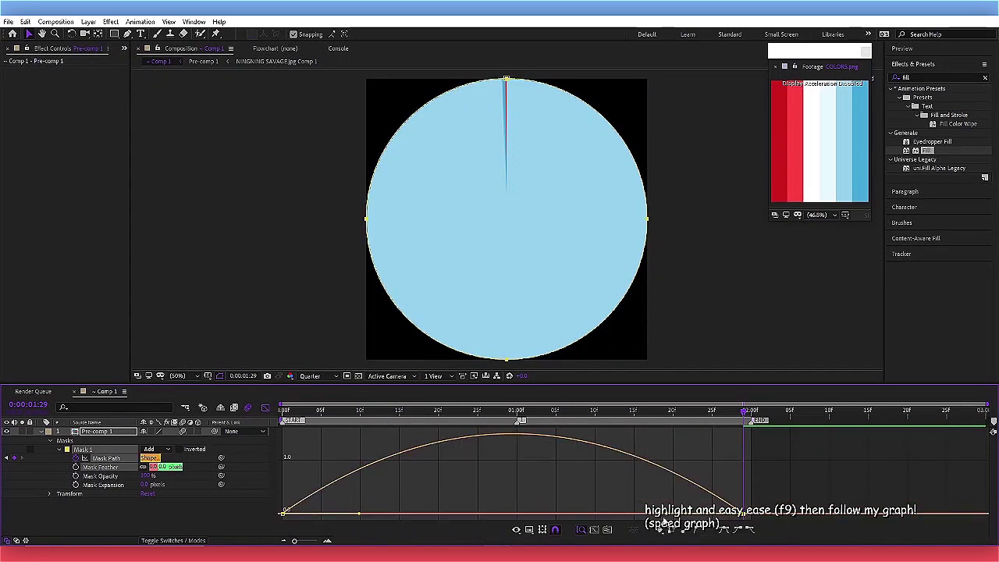
key("F9")
left_click_drag(743, 513, 542, 512)
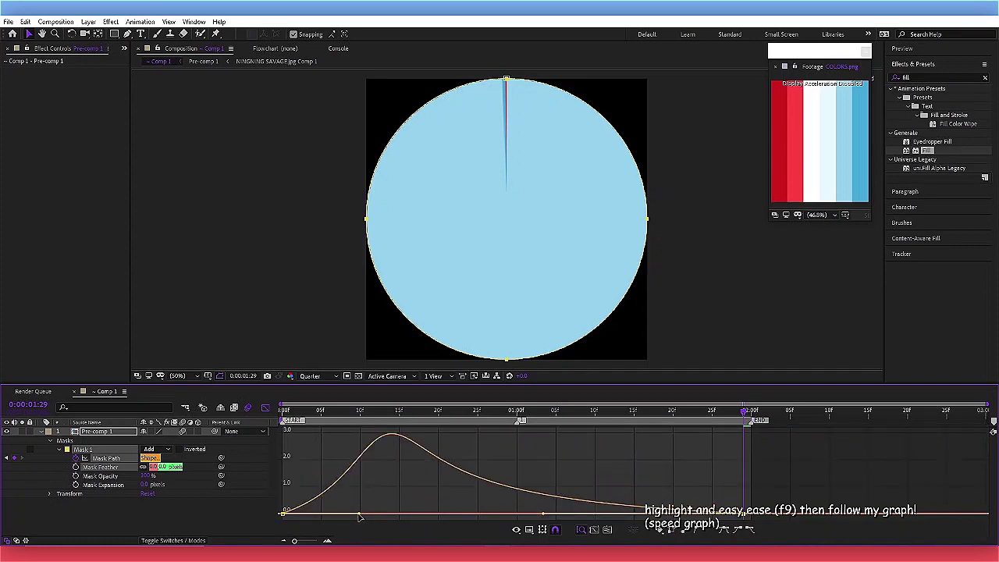
left_click_drag(283, 513, 484, 516)
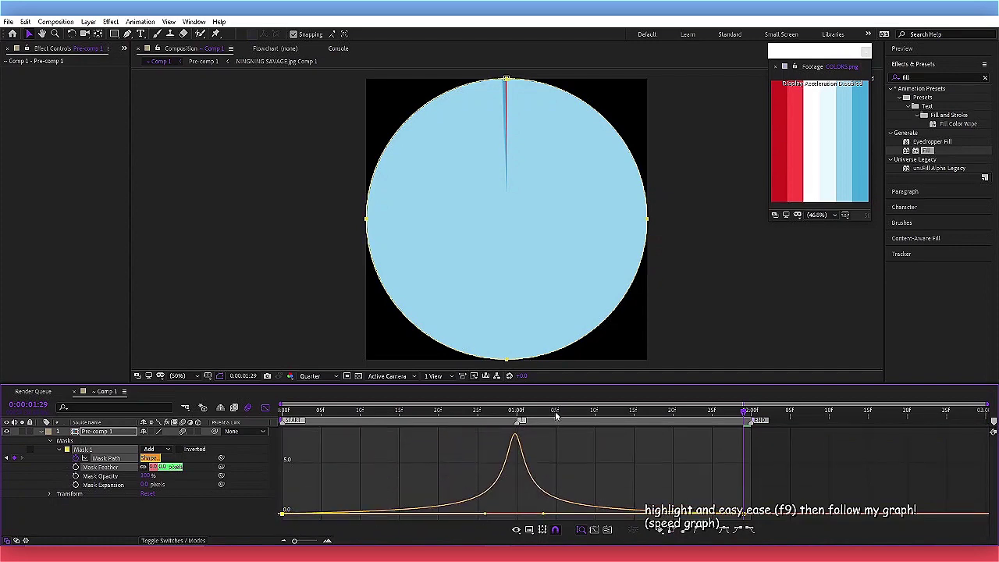
Step: Preview the eased mask animation, then return the timeline to layer bars
key("space")
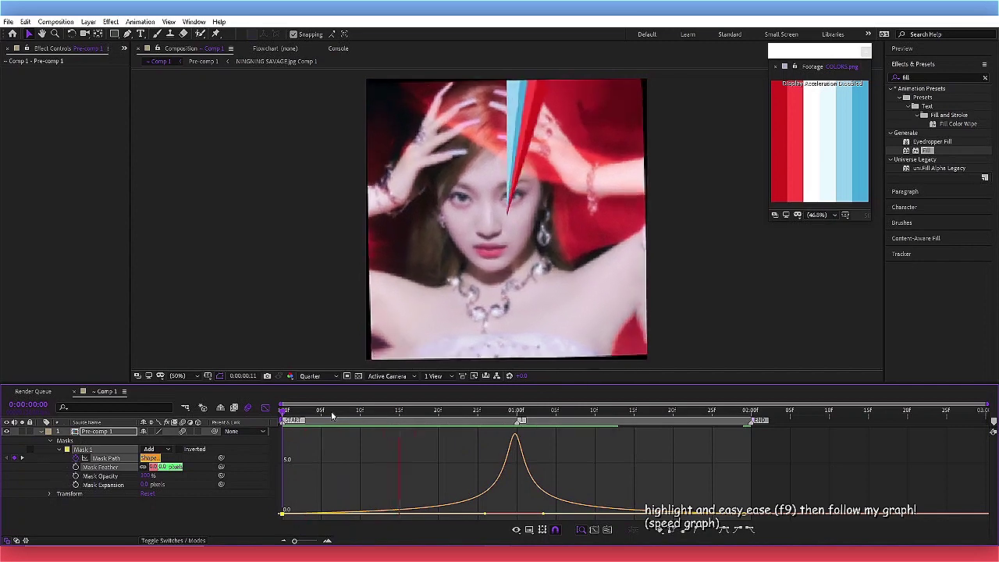
key("space")
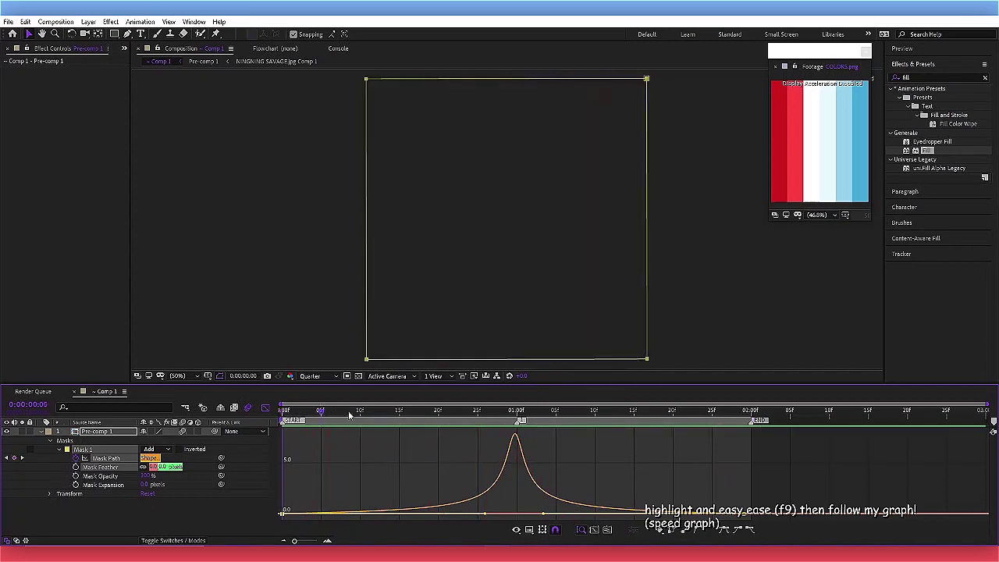
key("space")
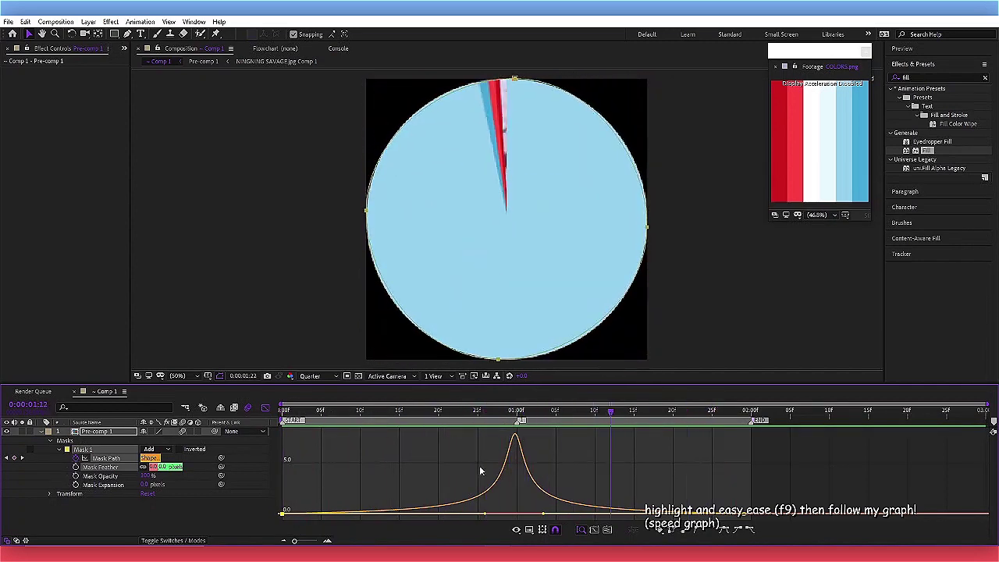
key("space")
left_click(264, 408)
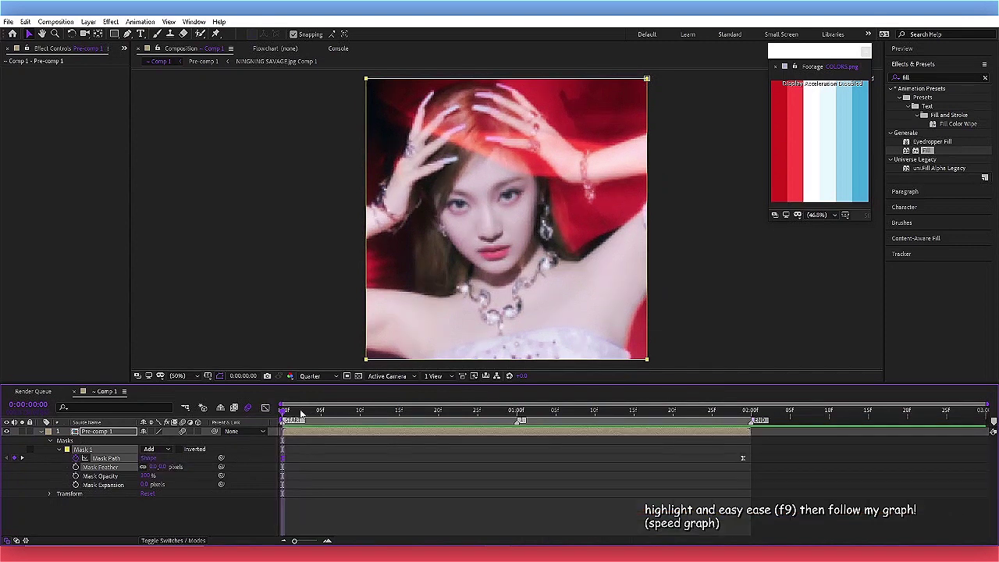
Step: Apply S_WipeCircle to Pre-comp 1 with Wipe Direction set to Circle Out
key("m")
key("m")
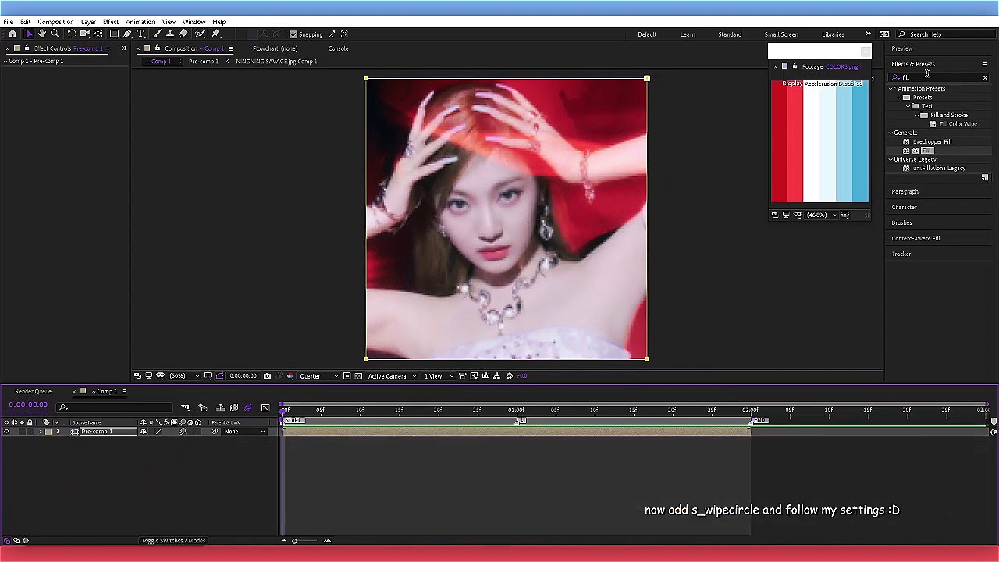
double_click(930, 76)
type("s_w")
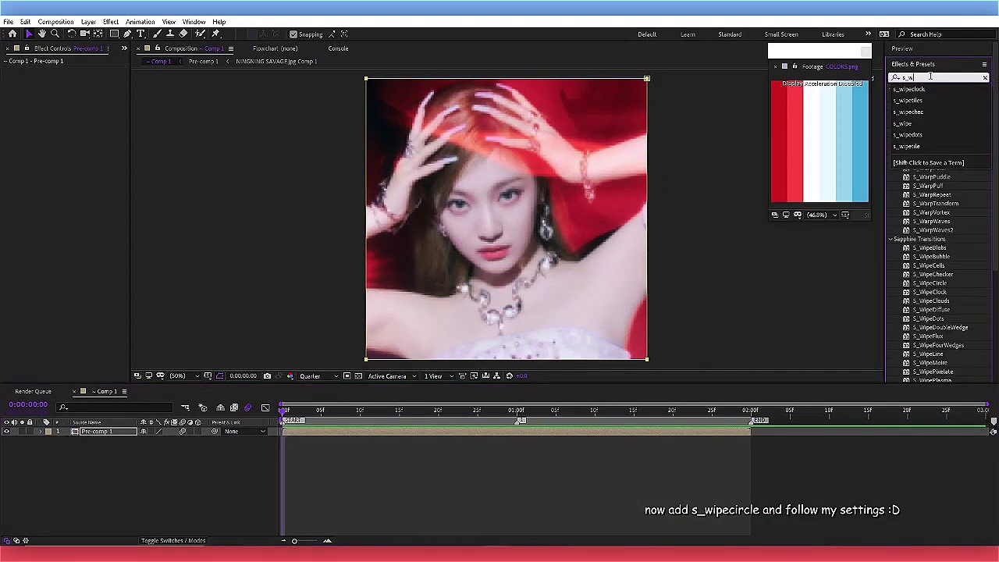
type("ipecircle")
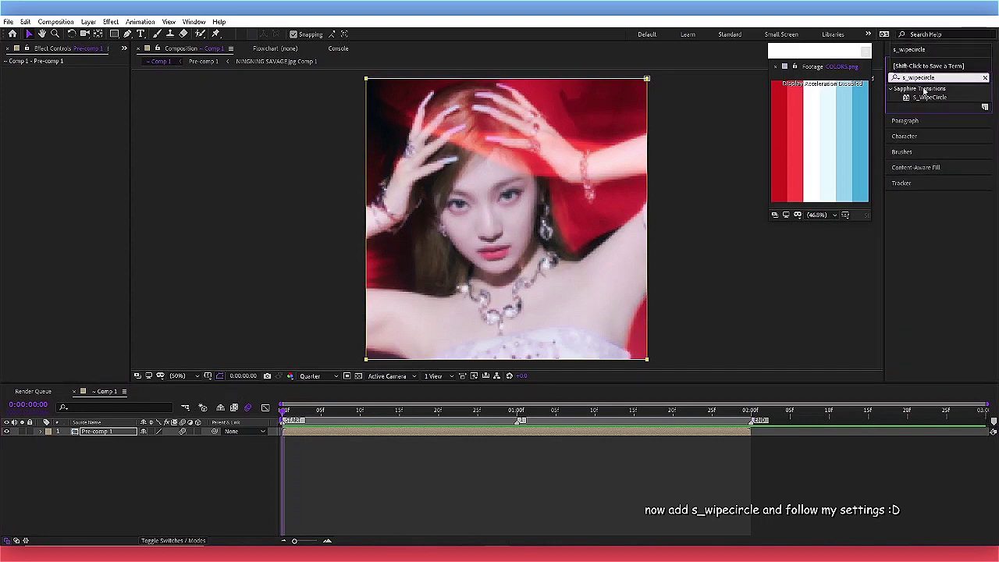
double_click(926, 97)
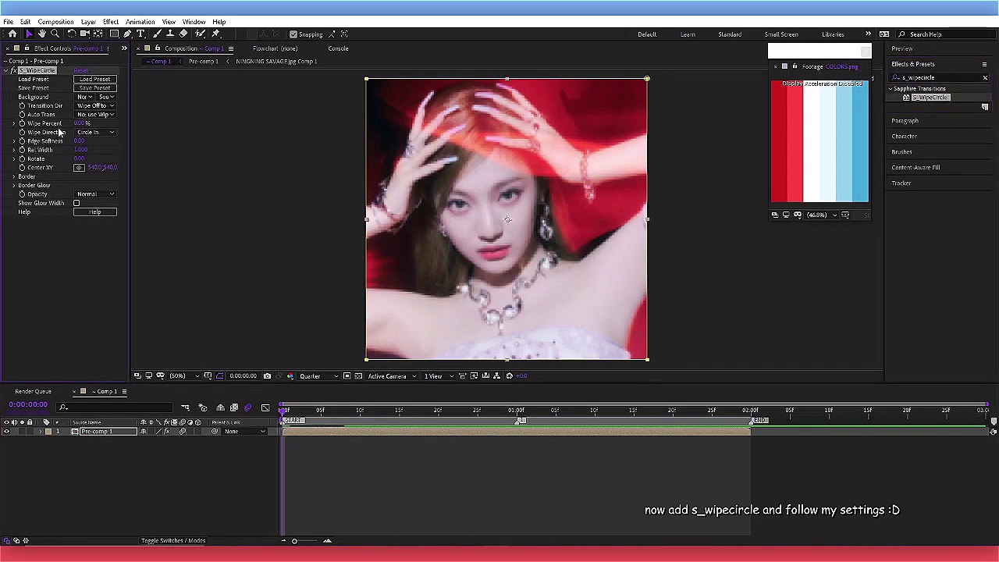
left_click(87, 132)
left_click(101, 156)
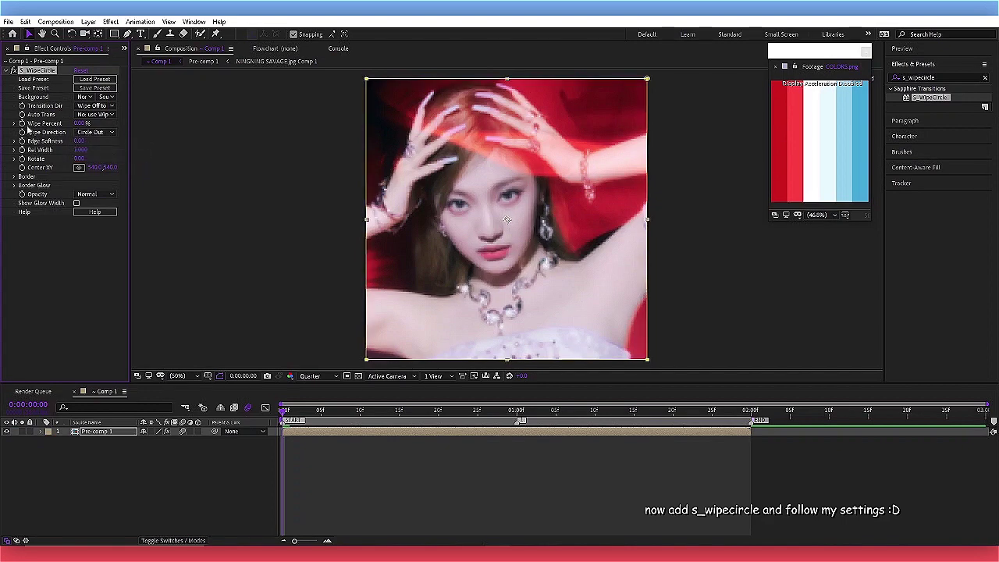
Step: Keyframe Wipe Percent from 0% to 65% across the clip and select both keyframes
key("u")
key("space")
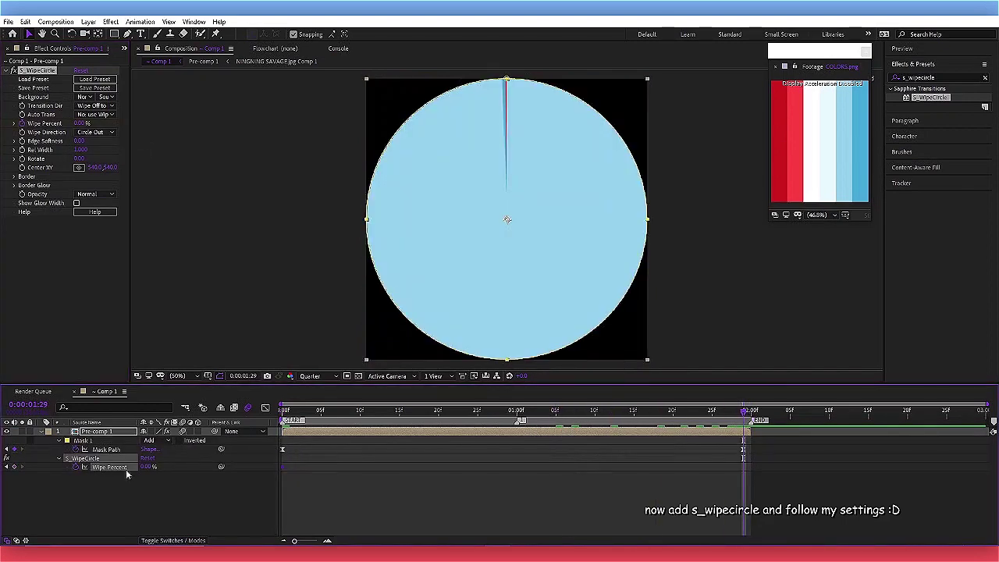
left_click_drag(148, 466, 180, 467)
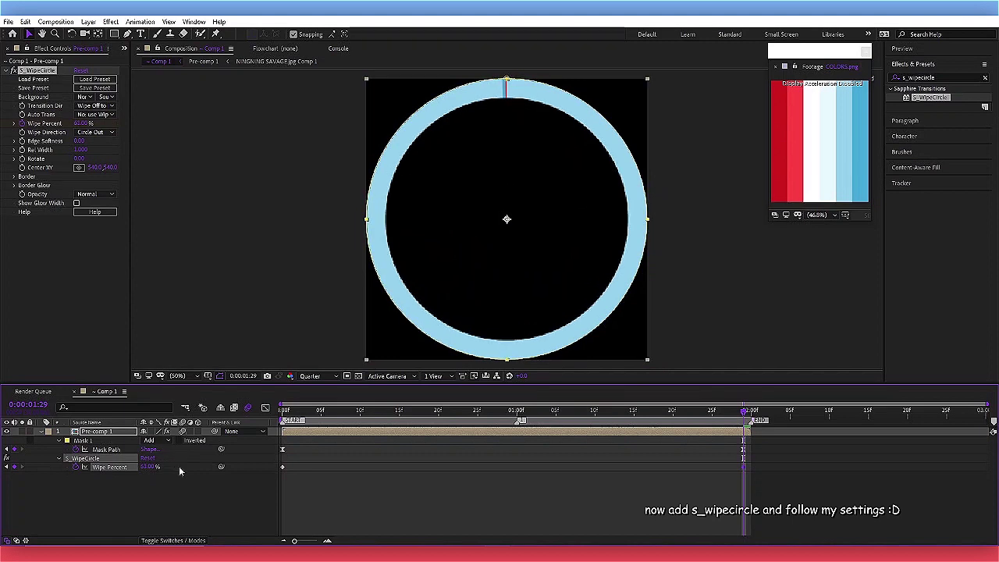
left_click(332, 488)
left_click_drag(758, 466, 287, 472)
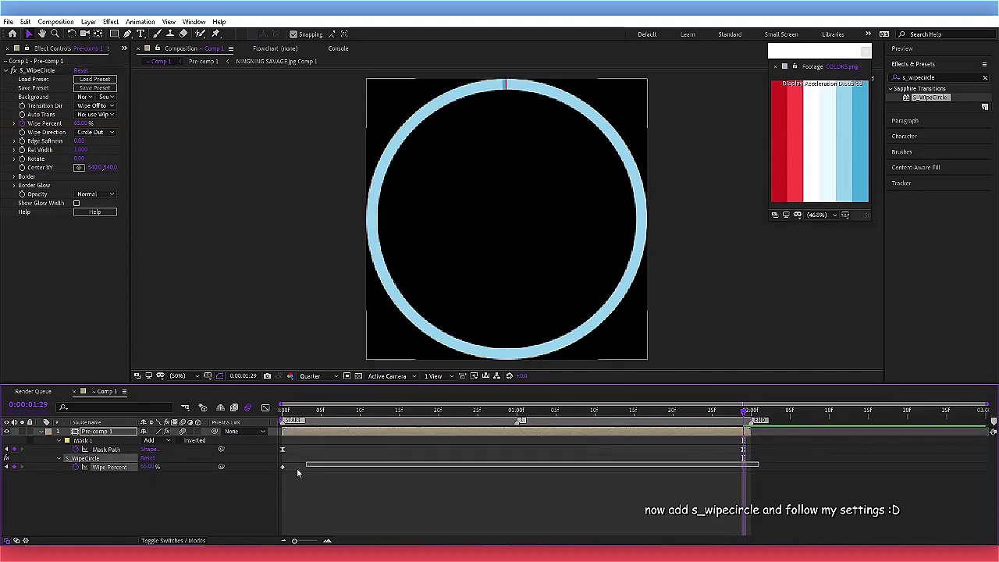
left_click(267, 408)
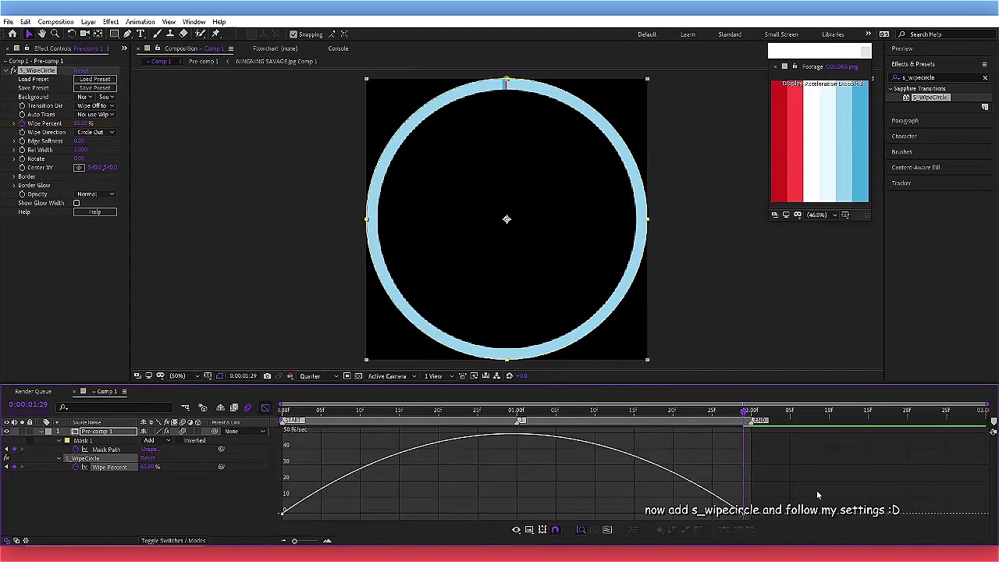
Step: Extend both Wipe Percent influence handles, the right to 92.59%, into a sharp central speed peak
left_click(516, 529)
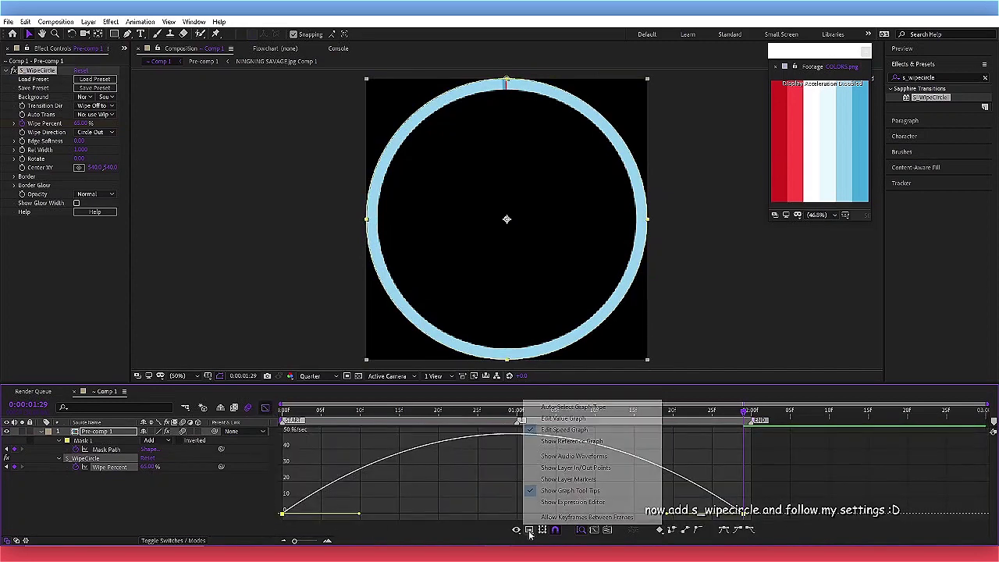
left_click(569, 430)
left_click_drag(592, 513, 531, 517)
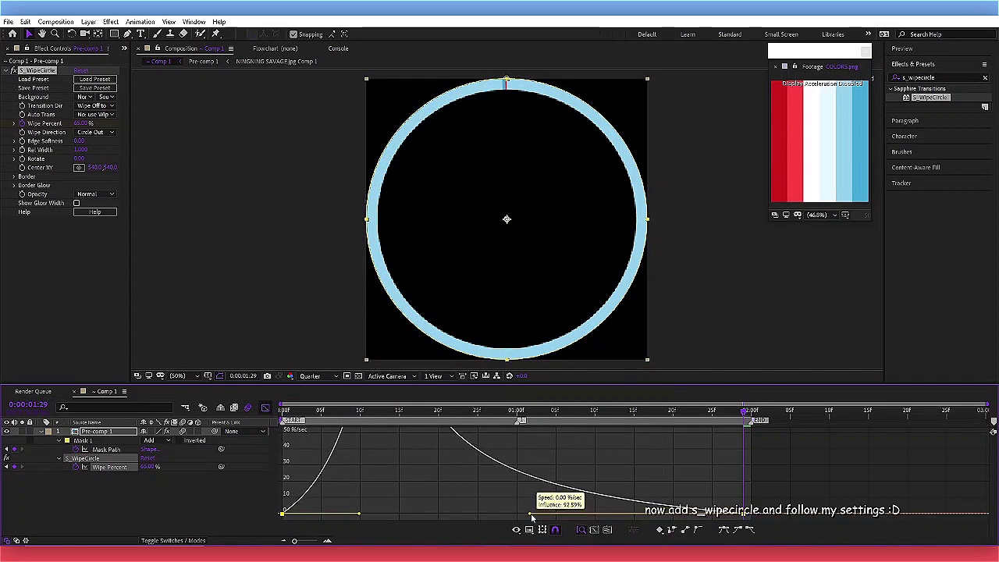
left_click_drag(359, 515, 545, 513)
Step: Preview the circle wipe from the start and at one second, then return to layer bars
left_click_drag(540, 421, 284, 418)
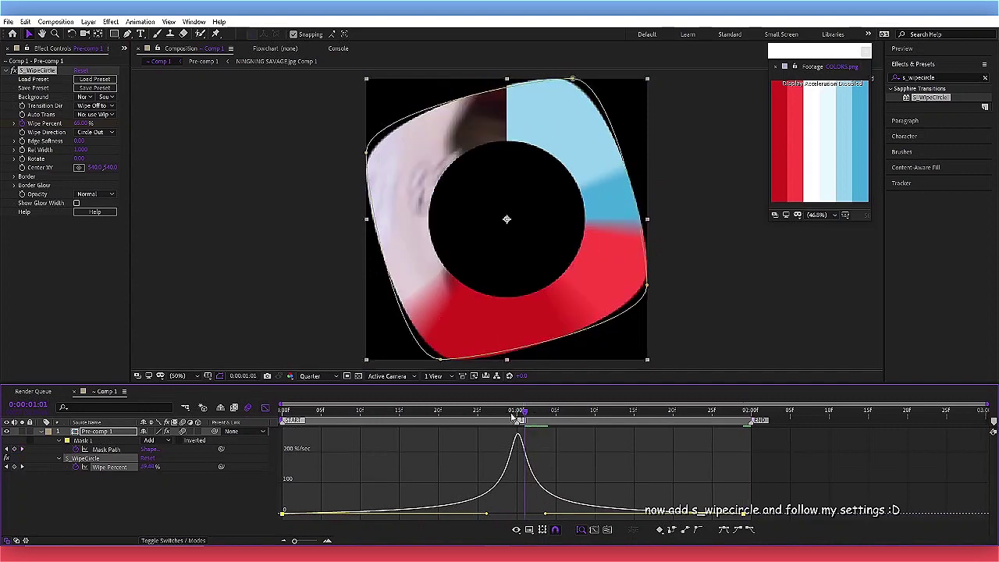
key("space")
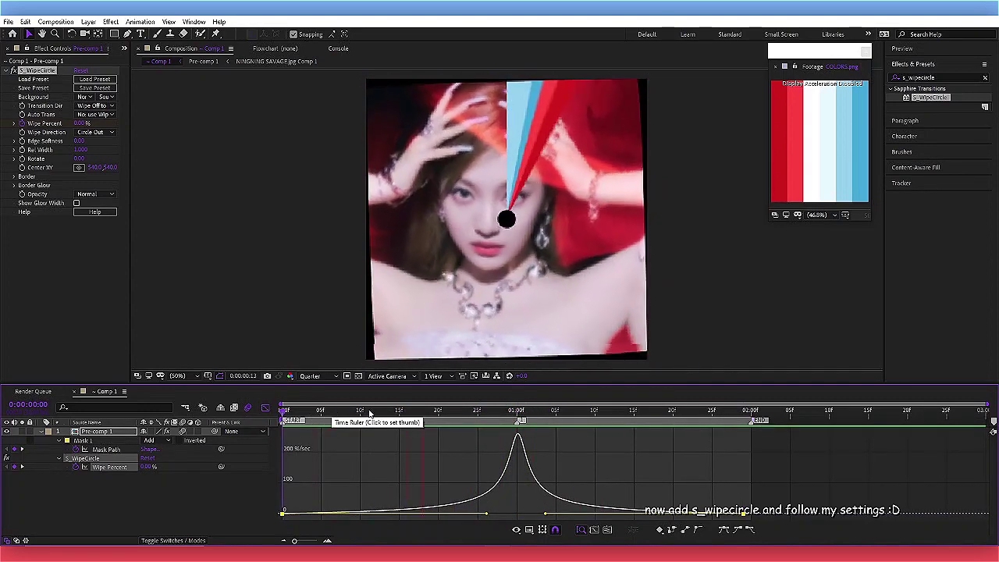
left_click(518, 411)
key("space")
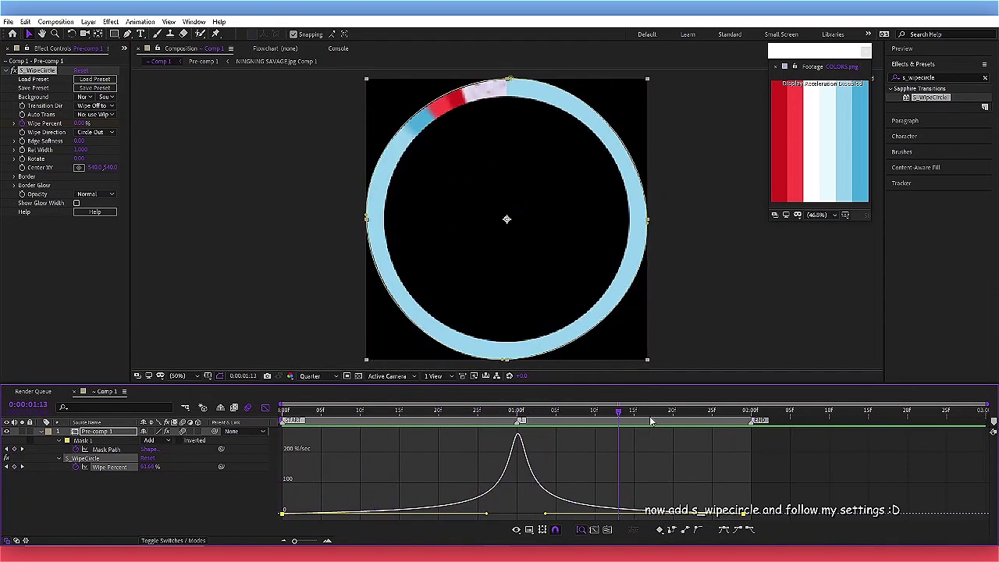
left_click(265, 407)
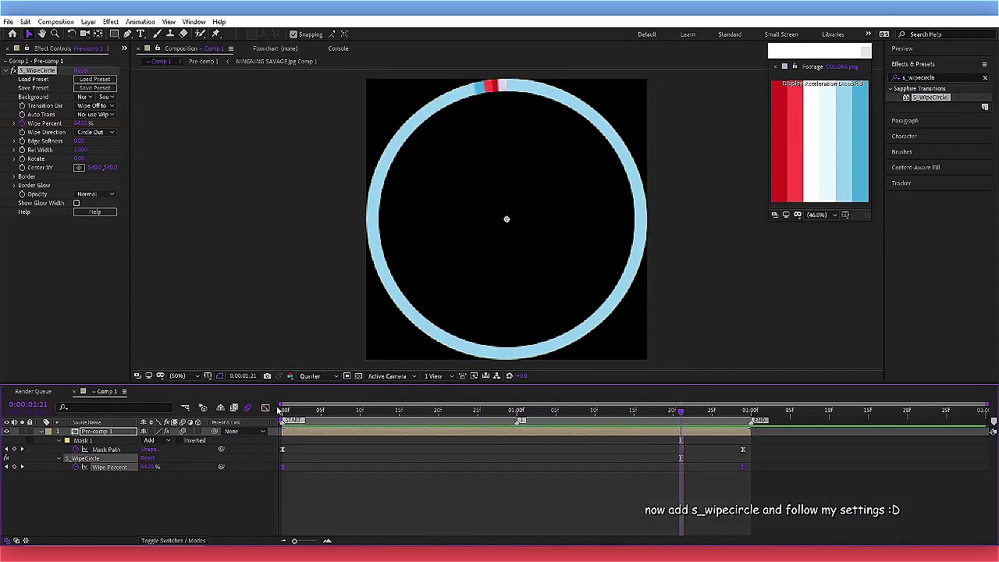
Step: Find 'cc for' in Effects & Presets and apply CC Force Motion Blur to Pre-comp 1
triple_click(935, 77)
type("cc force")
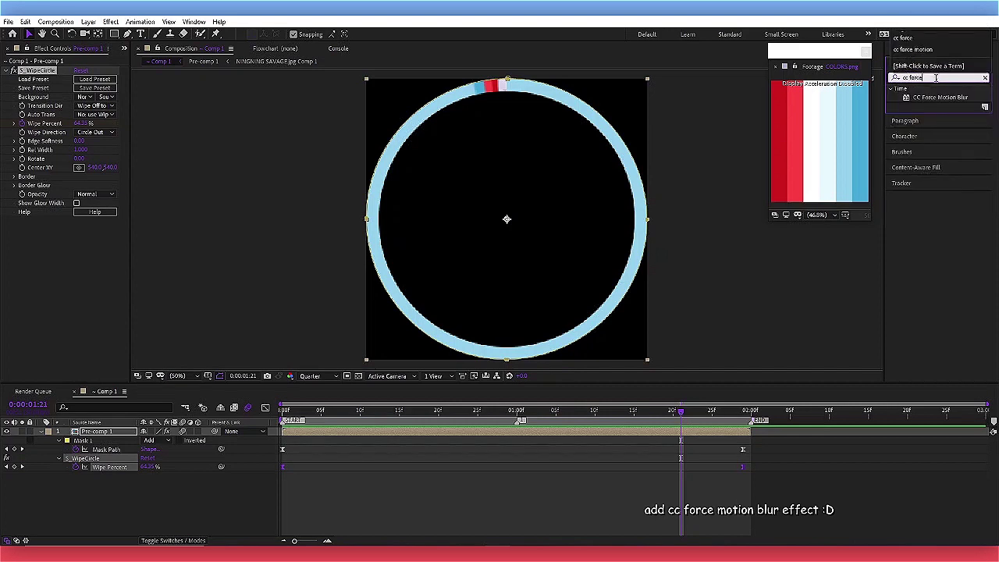
double_click(940, 96)
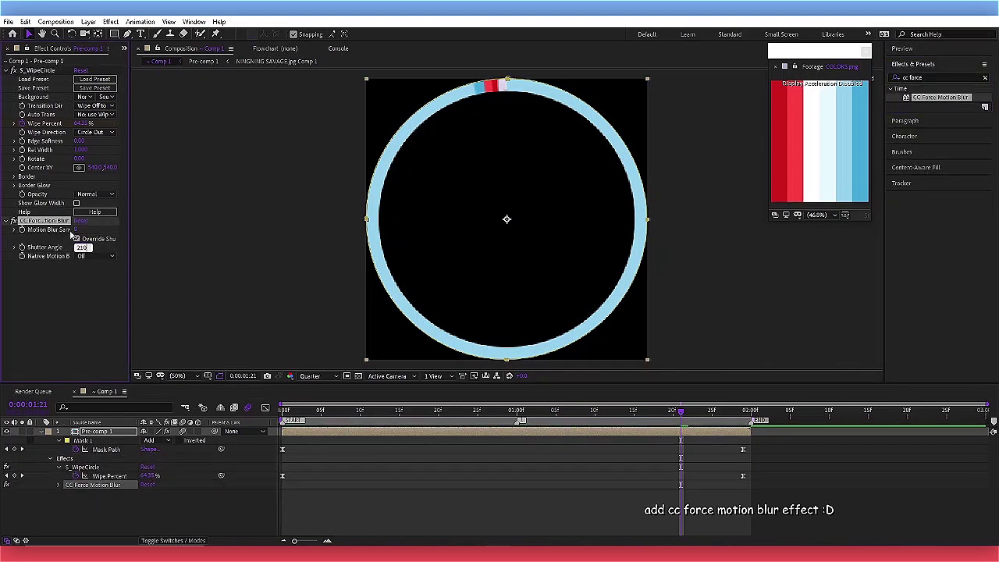
left_click(390, 484)
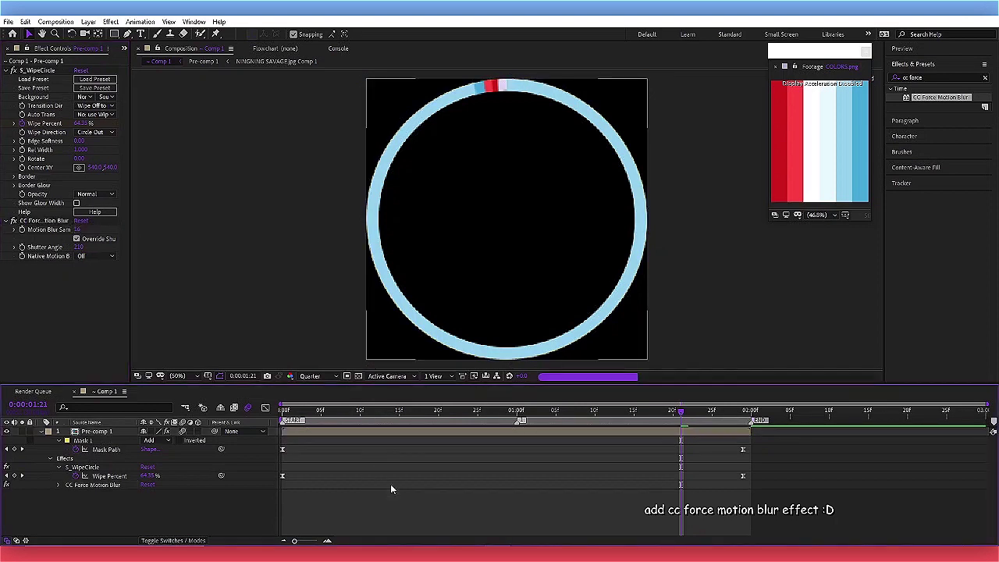
Step: Hide the Pre-comp 1 ring and add WINTER SAVAGE.jpg as a layer in Comp 1
key("ctrl+0")
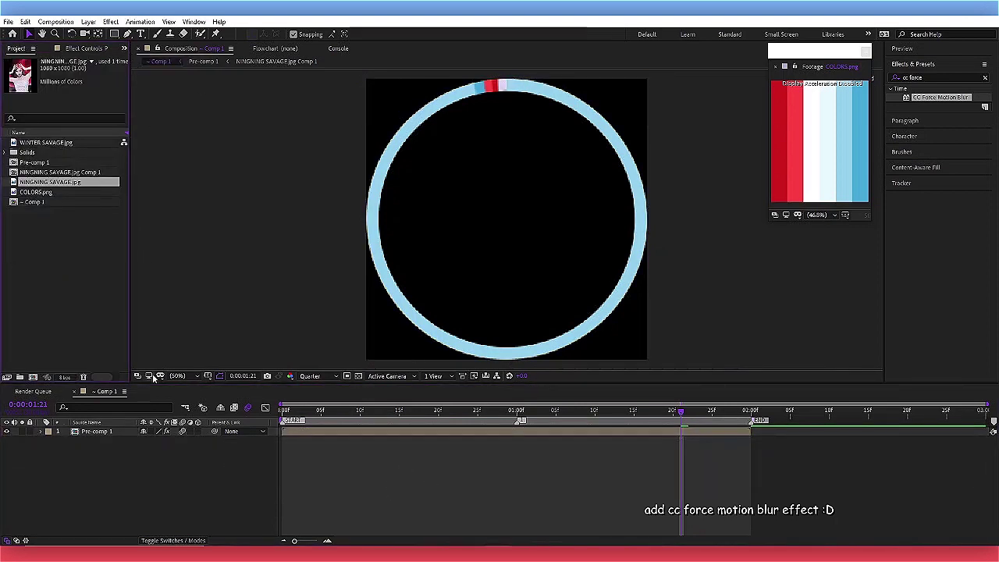
left_click(9, 430)
left_click(78, 143)
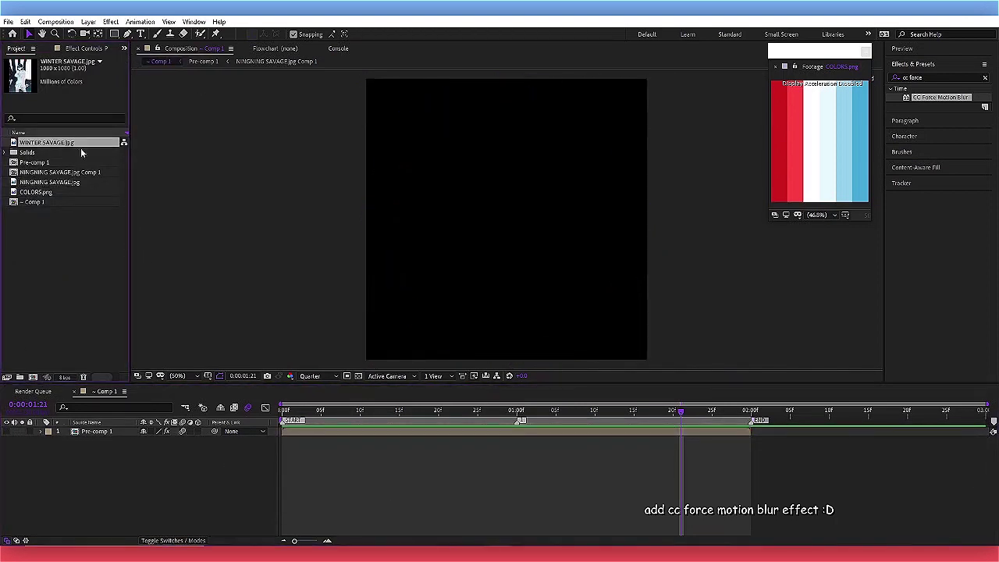
left_click_drag(244, 449, 265, 439)
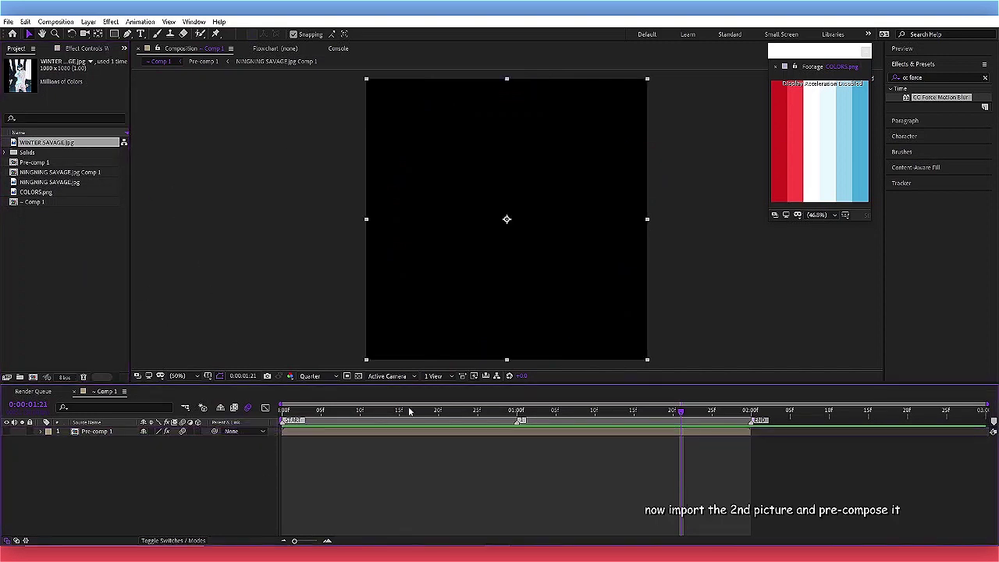
Step: Scale the photo to about 247% and reposition it to frame the face
key("s")
left_click_drag(173, 440, 250, 439)
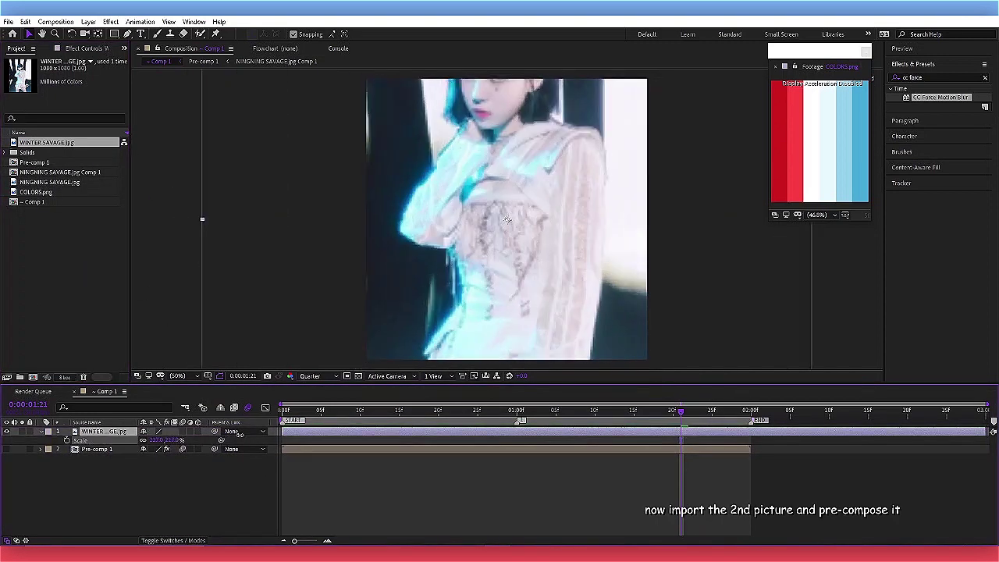
key("ctrl+j")
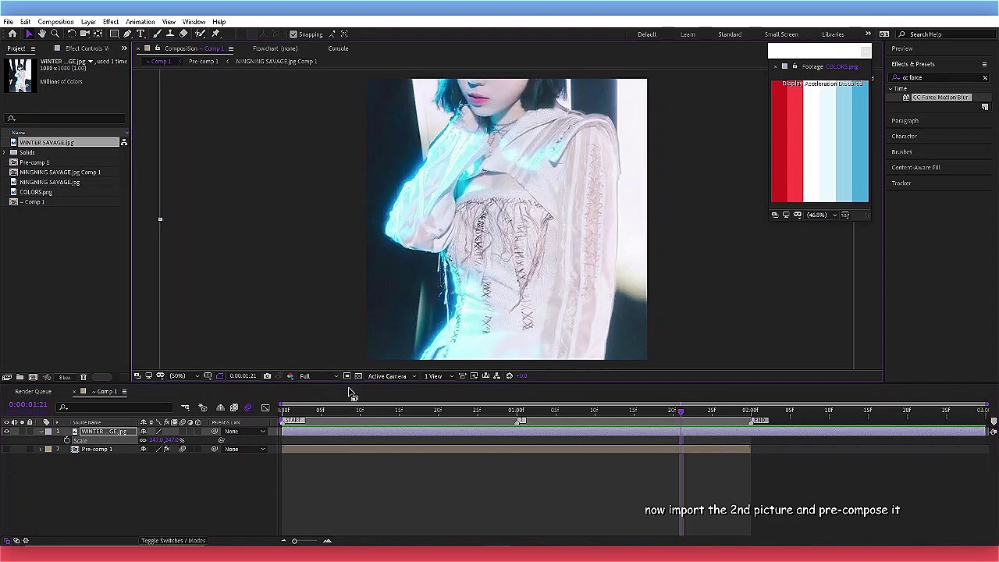
left_click_drag(161, 440, 390, 439)
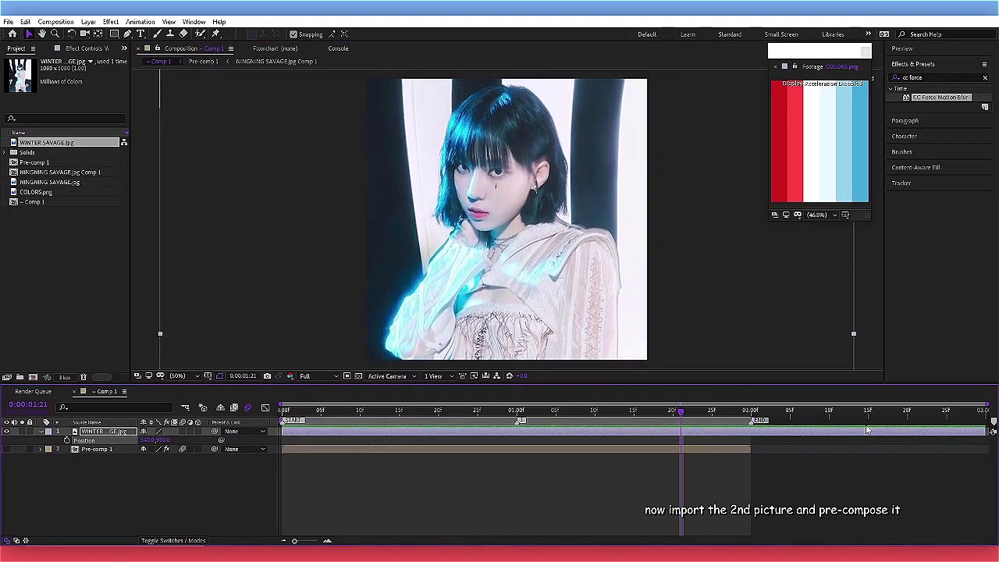
Step: Move the photo layer below Pre-comp 1 and pre-compose it into its own comp
left_click(749, 413)
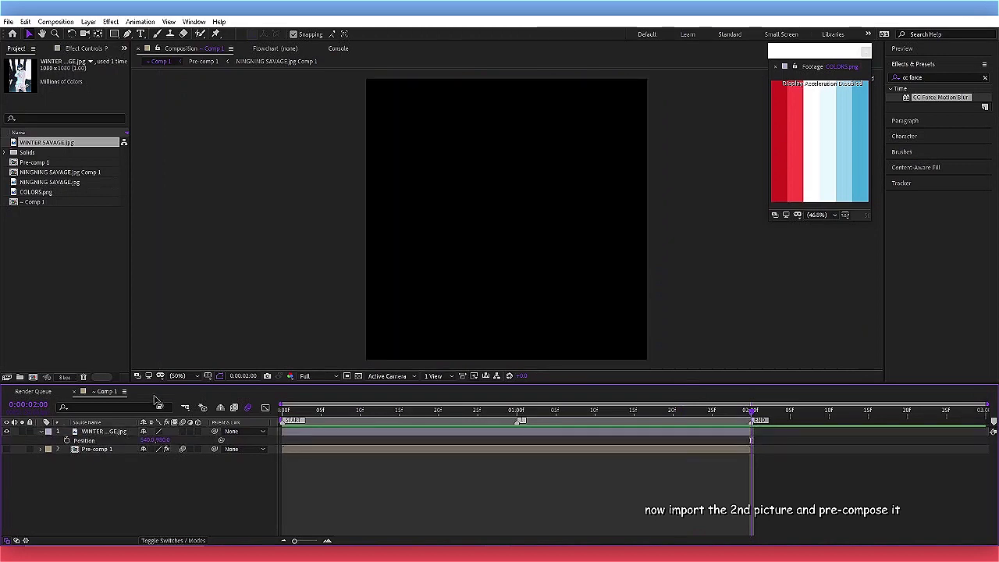
left_click(111, 433)
left_click_drag(111, 435, 617, 460)
left_click_drag(751, 411, 735, 411)
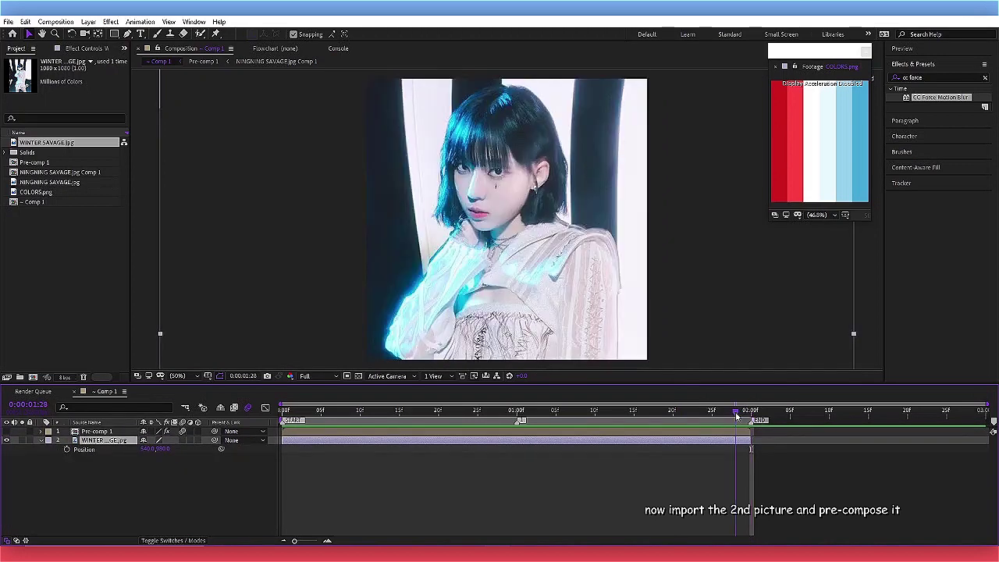
right_click(732, 442)
left_click(772, 367)
left_click(130, 169)
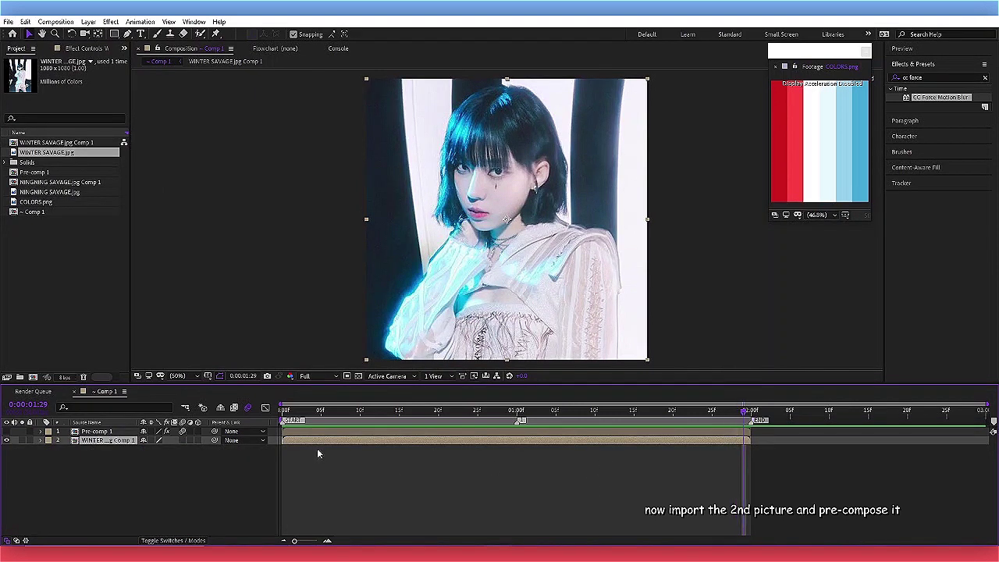
Step: Enable motion blur and keyframe the photo comp's Rotation from -180° at the start to 0°
left_click(181, 441)
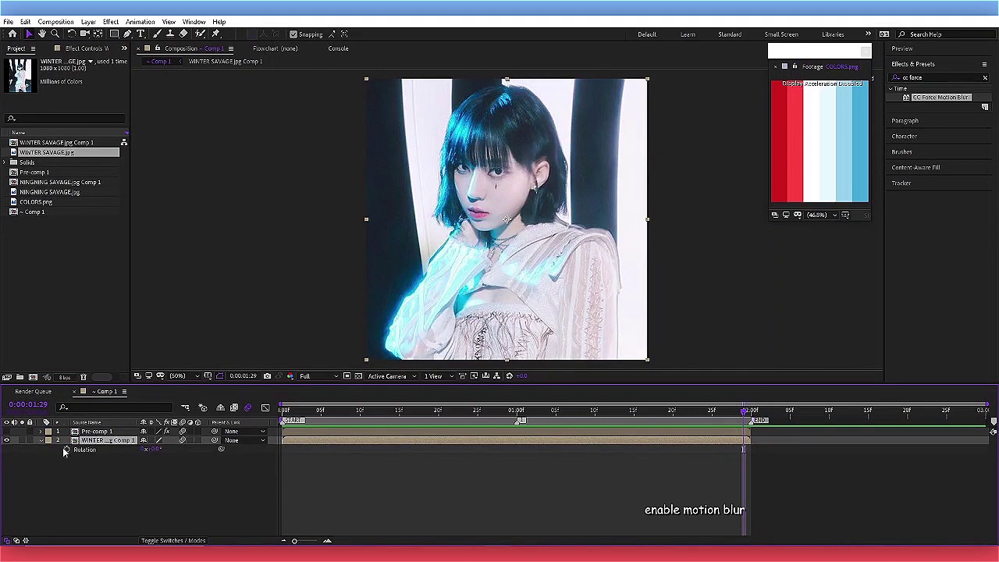
left_click(66, 450)
left_click(297, 411)
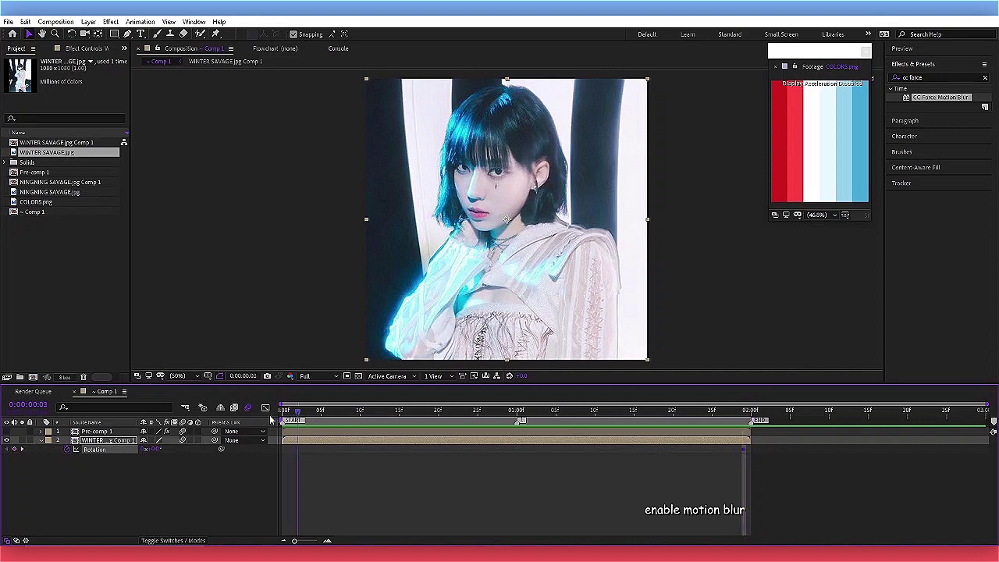
left_click(304, 376)
left_click(312, 446)
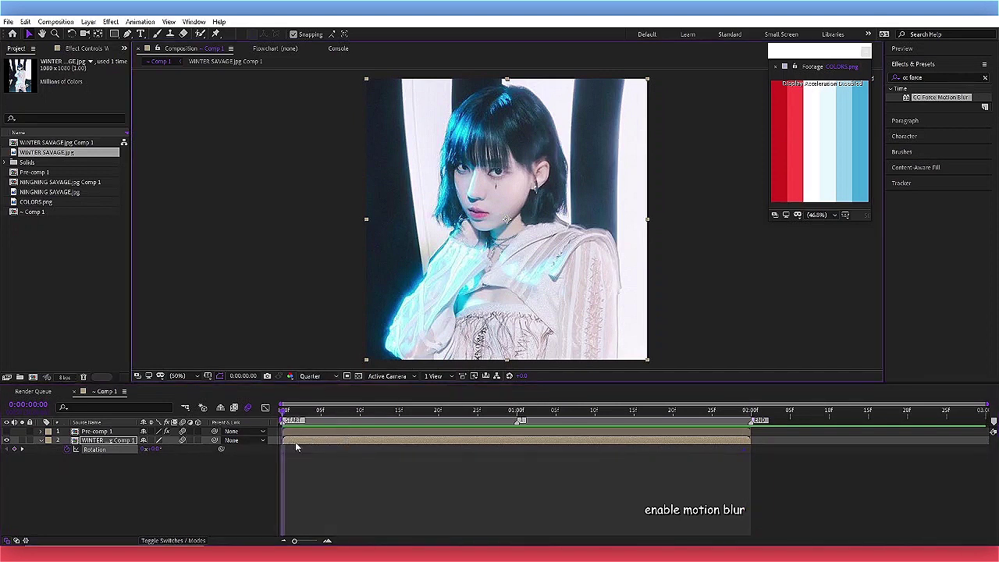
left_click(149, 450)
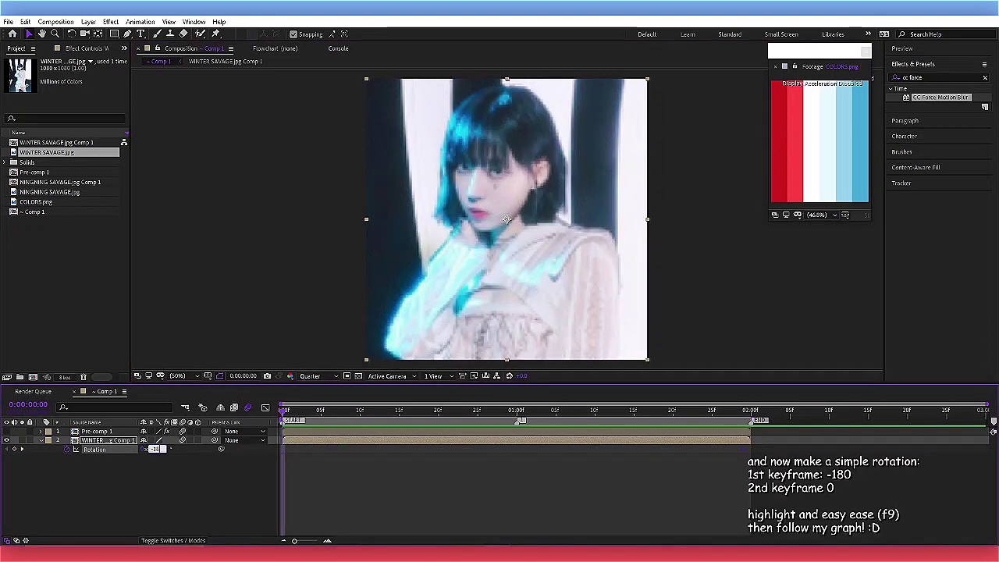
key("Return")
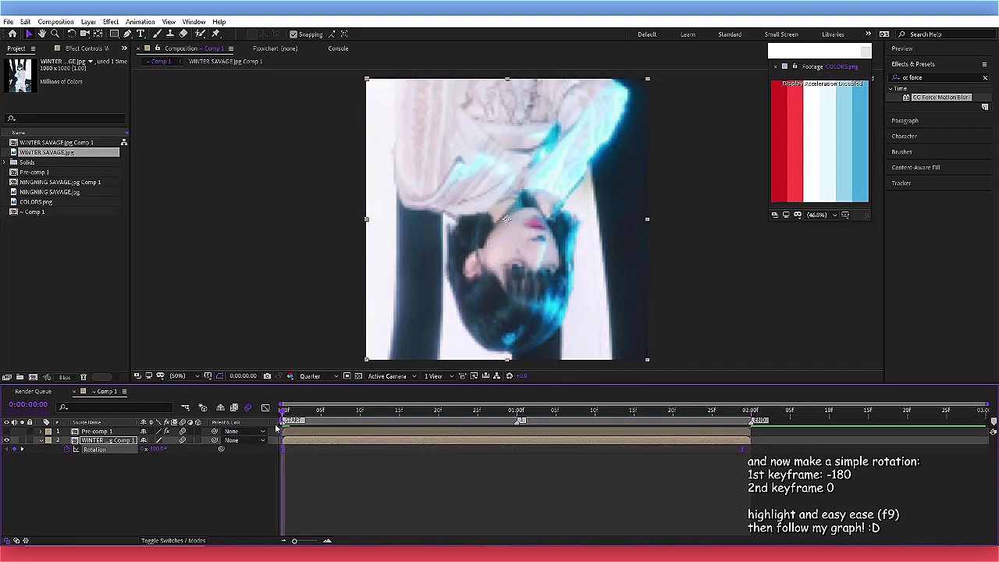
Step: Stretch both rotation keyframes' influence into a sharp mid-clip speed peak and preview the spin
left_click(266, 409)
left_click_drag(772, 484, 279, 521)
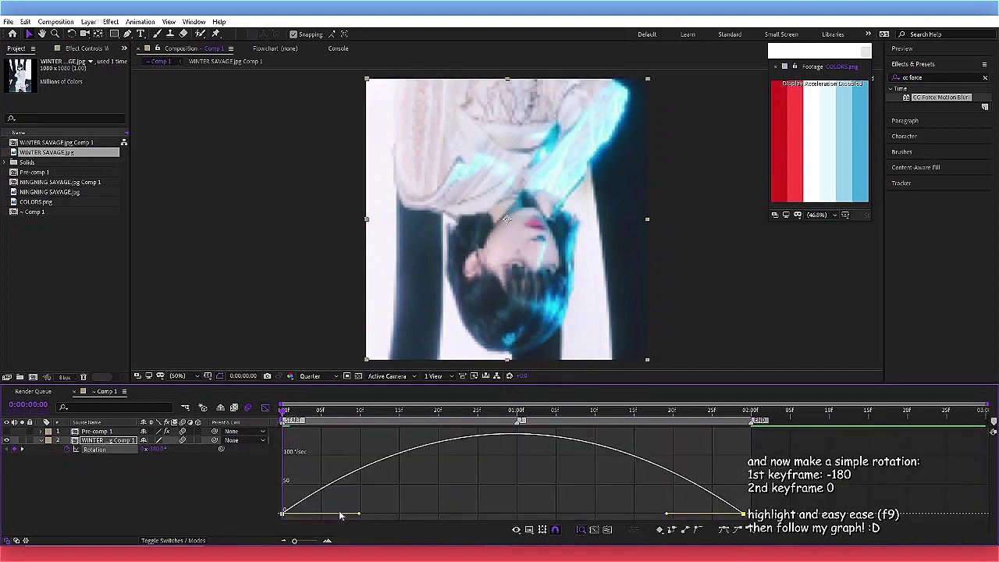
left_click_drag(360, 515, 463, 513)
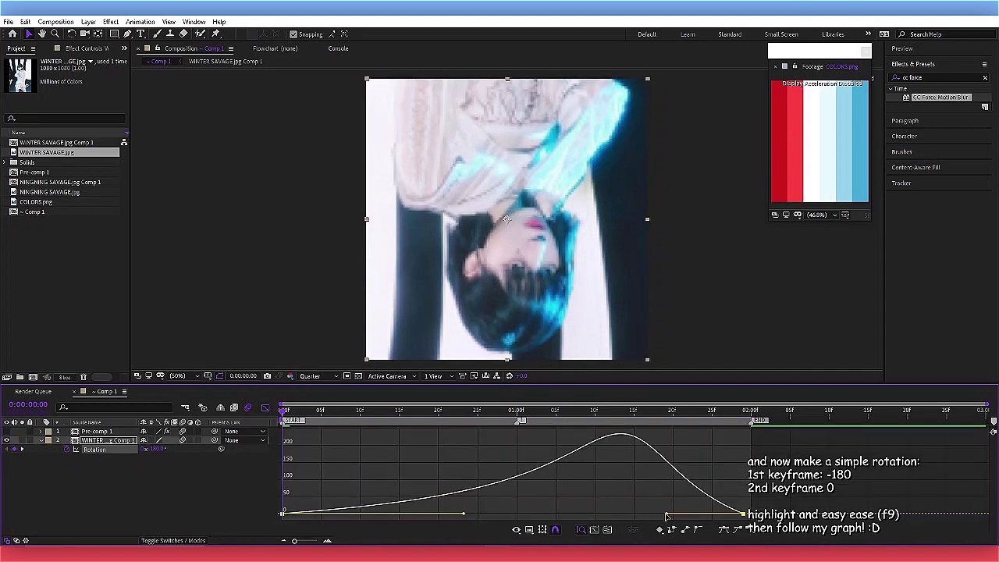
left_click_drag(665, 516, 534, 516)
left_click_drag(463, 515, 494, 513)
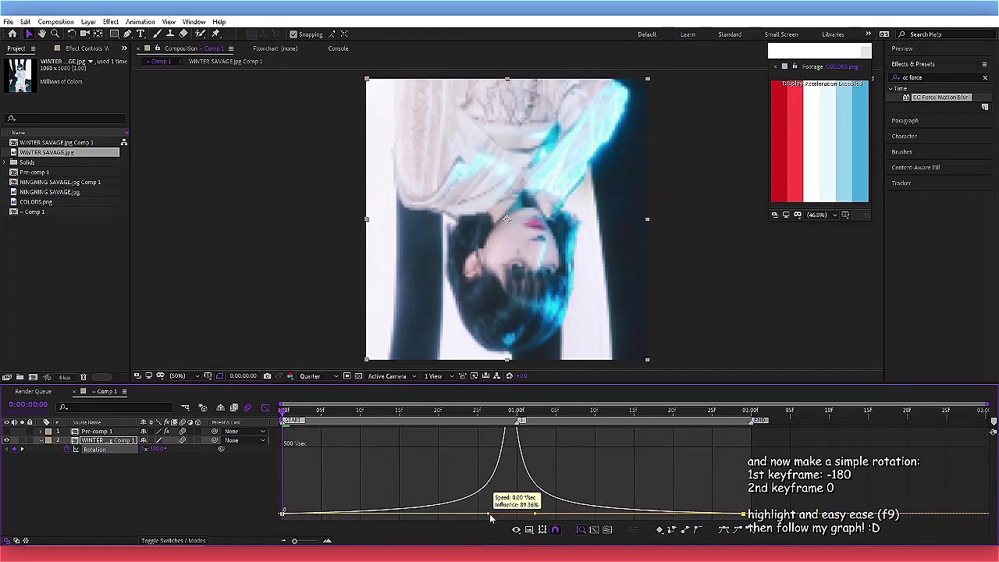
key("space")
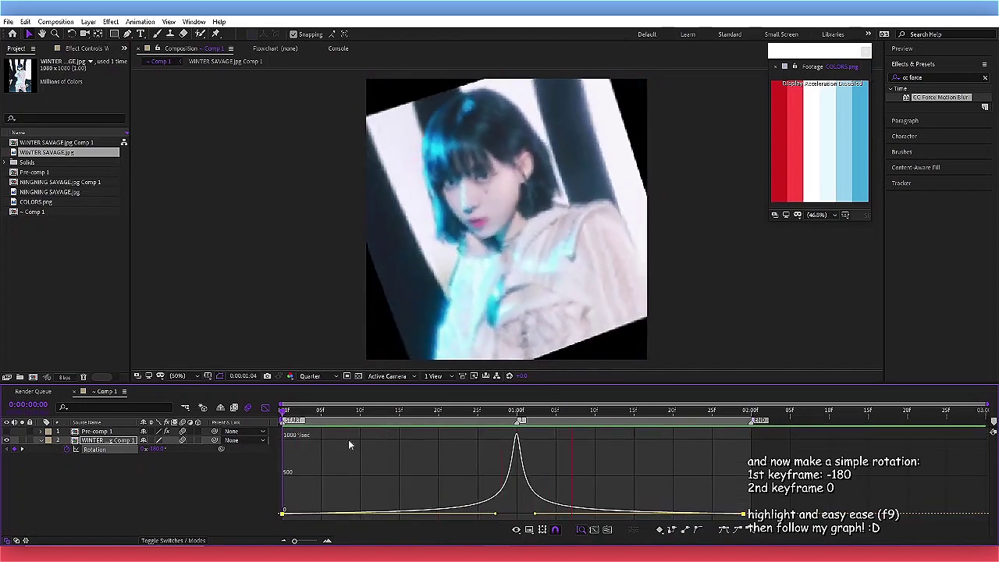
key("space")
key("shift+F3")
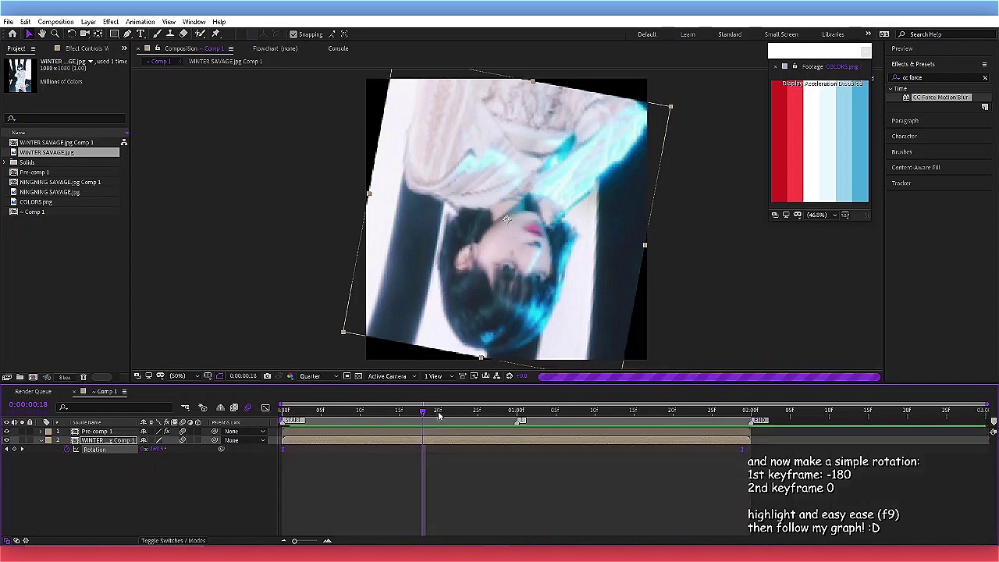
left_click_drag(439, 416, 741, 429)
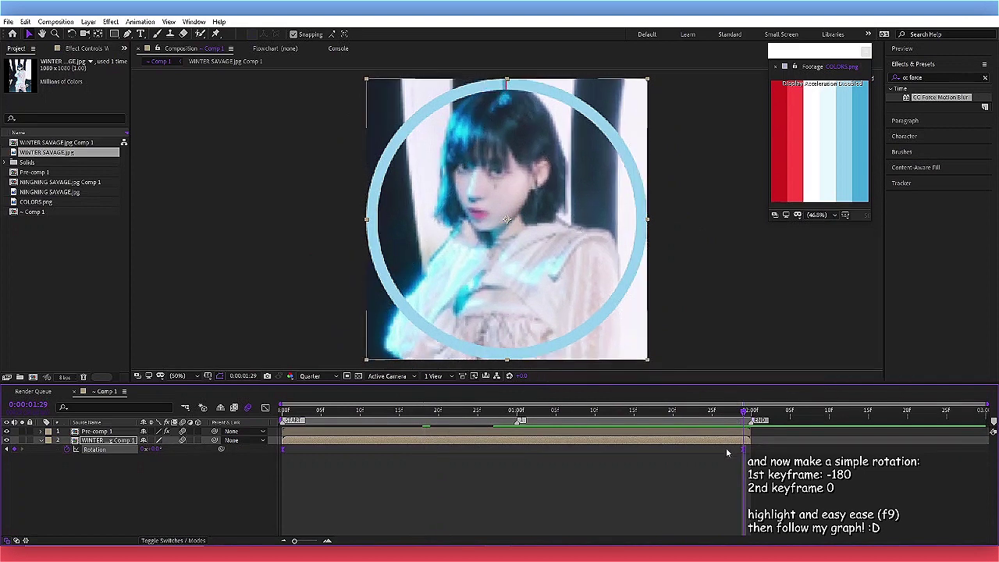
left_click(939, 78)
Step: Drag S_WipeCircle from a 'circle' search onto the photo comp and raise Wipe Percent to about 32%
type("circle")
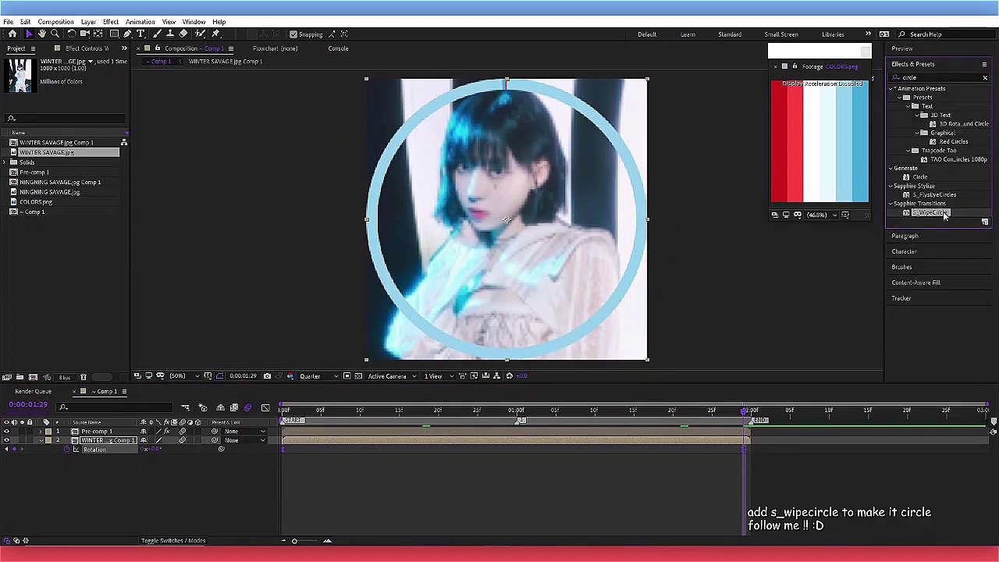
left_click_drag(932, 212, 726, 440)
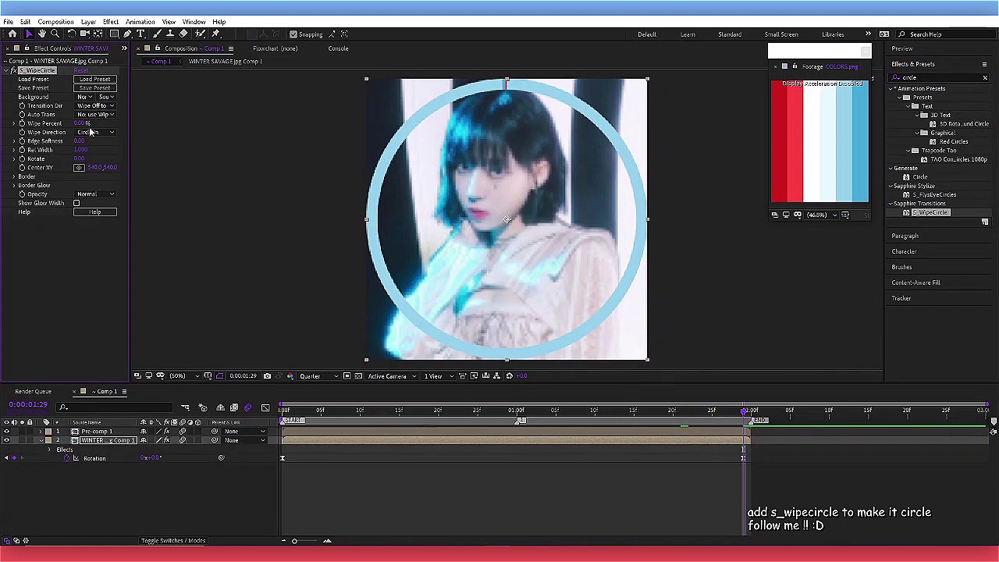
left_click_drag(82, 125, 117, 125)
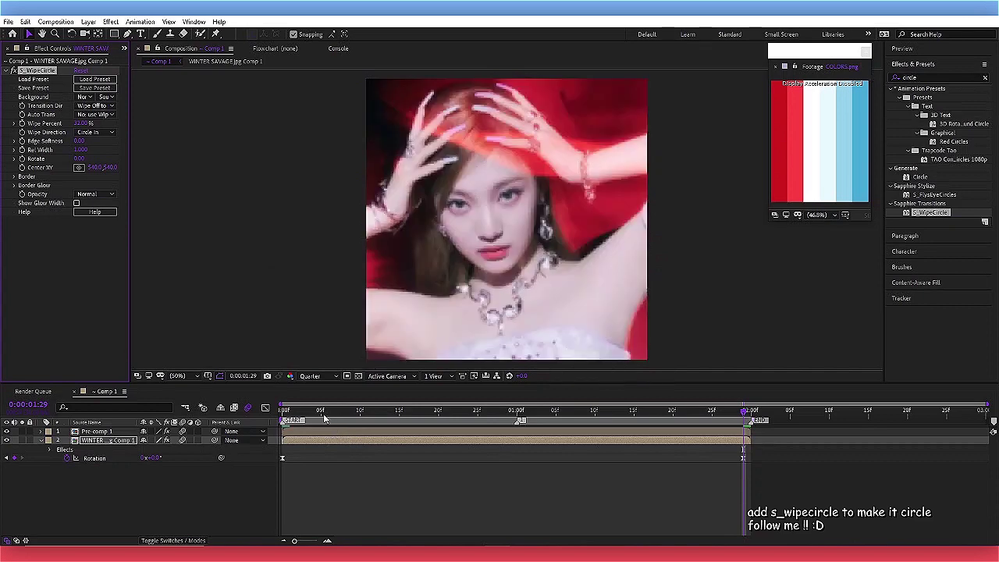
Step: Preview the circle-cropped spinning photo from 15 frames in
left_click_drag(326, 419, 403, 417)
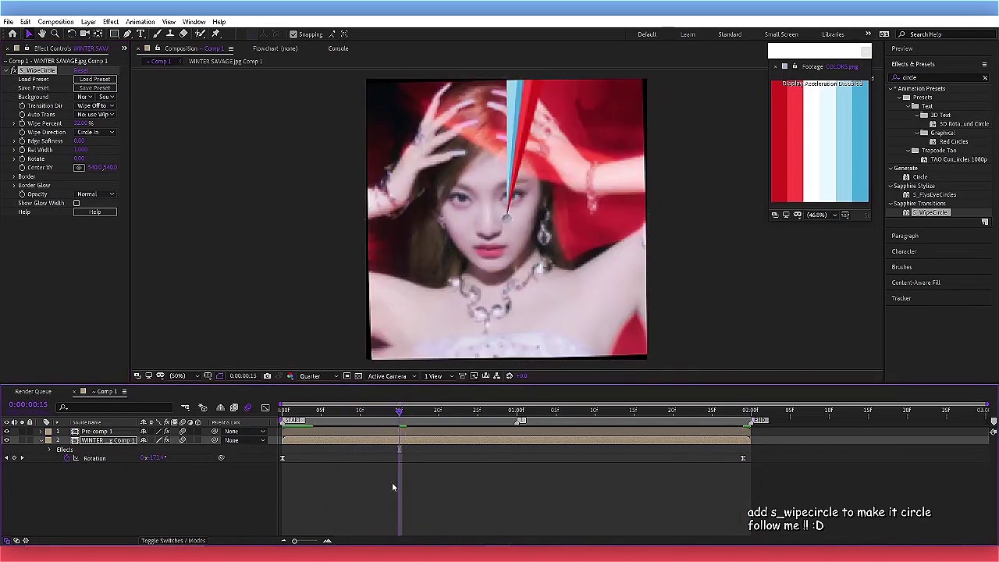
key("space")
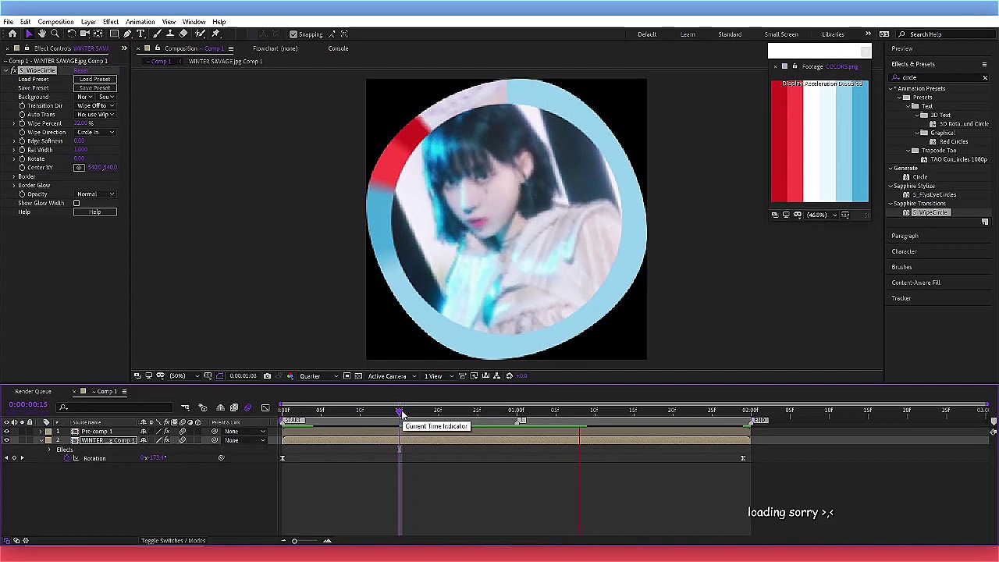
key("space")
key("space")
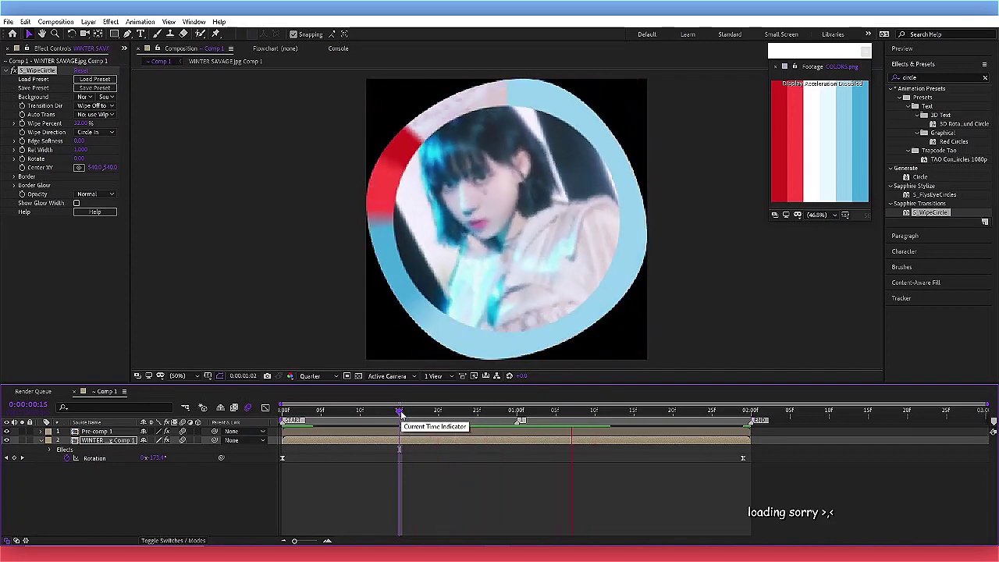
left_click(96, 440)
key("End")
Step: Drag the end Scale keyframe's influence handle left so scale speed peaks near one second
key("s")
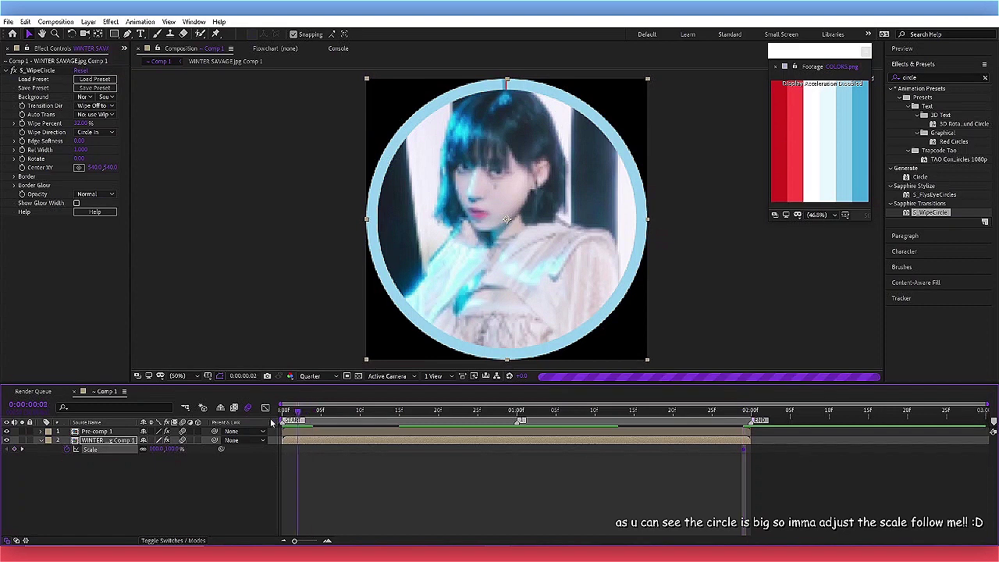
key("Home")
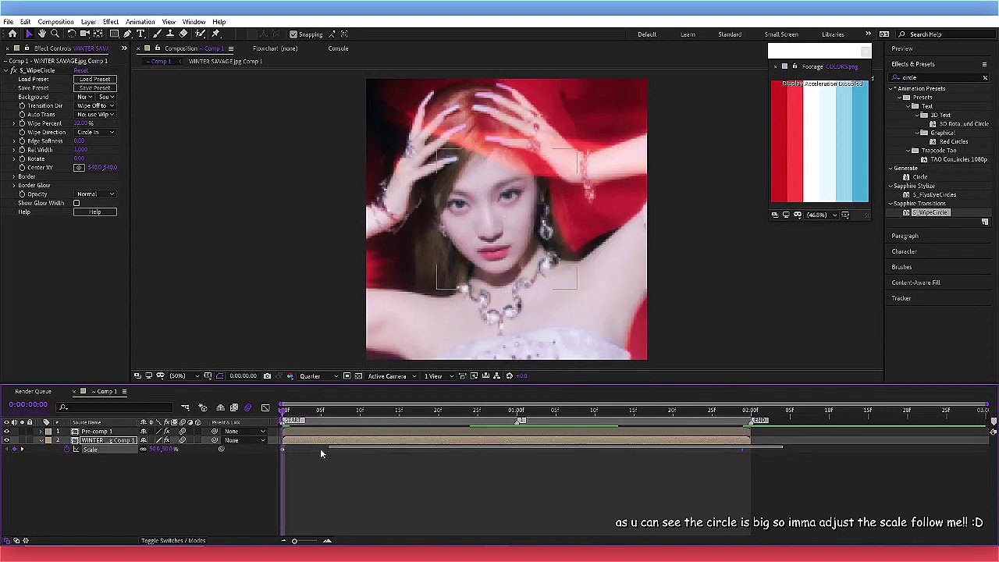
left_click_drag(785, 451, 282, 455)
left_click(265, 408)
mouse_move(837, 469)
left_mouse_down()
mouse_move(603, 518)
mouse_move(358, 515)
mouse_move(526, 514)
left_mouse_up()
left_click_drag(667, 515, 559, 514)
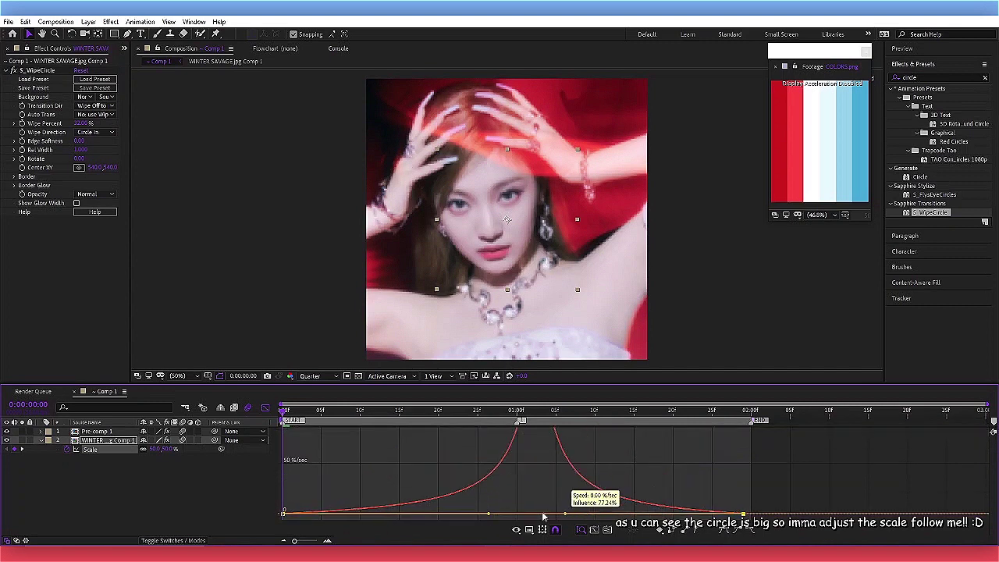
left_click(264, 408)
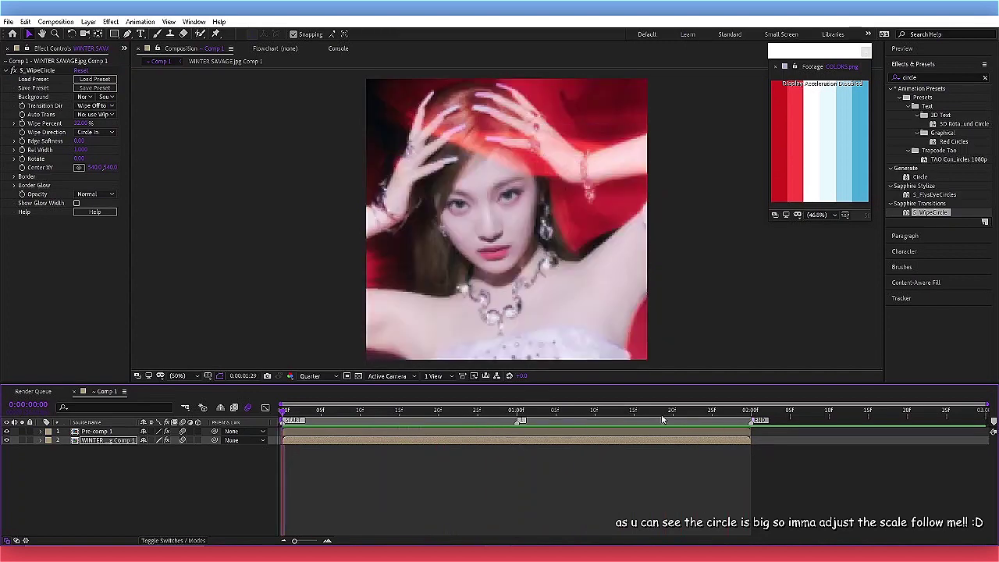
left_click(728, 420)
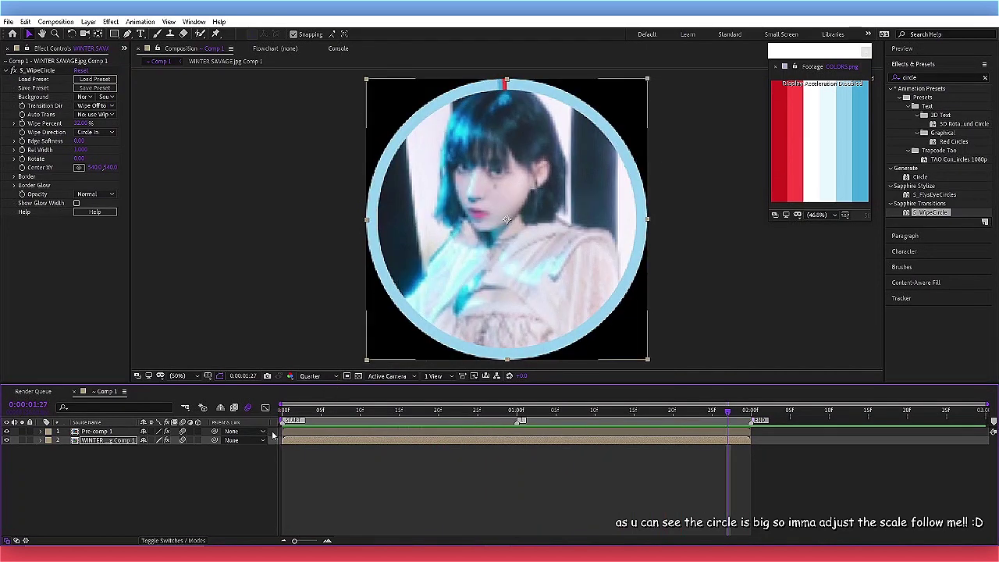
Step: Pre-compose both layers into Pre-comp 2 and scale it down to 73%
key("ctrl+a")
right_click(293, 439)
left_click(316, 398)
left_click(146, 165)
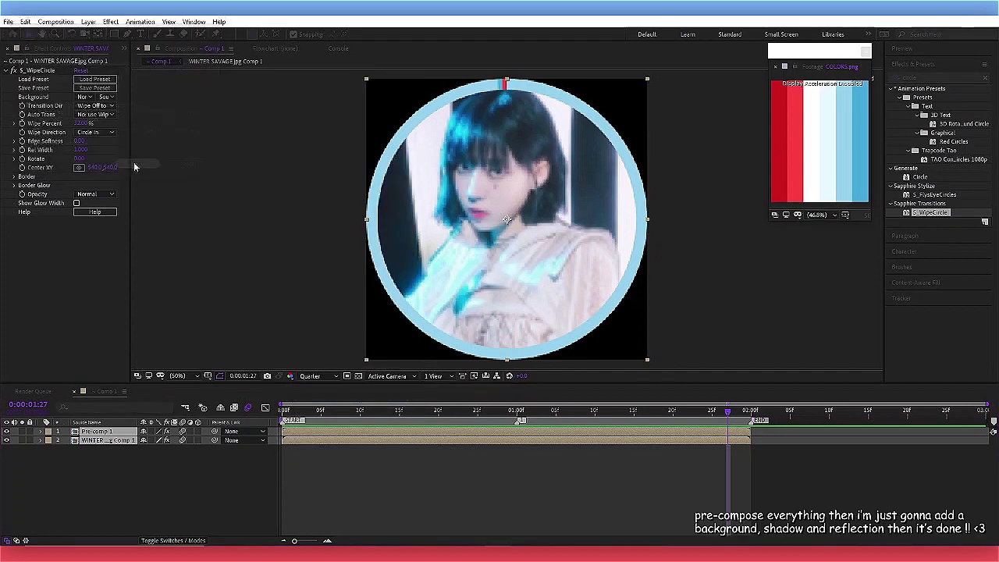
left_click_drag(160, 440, 168, 442)
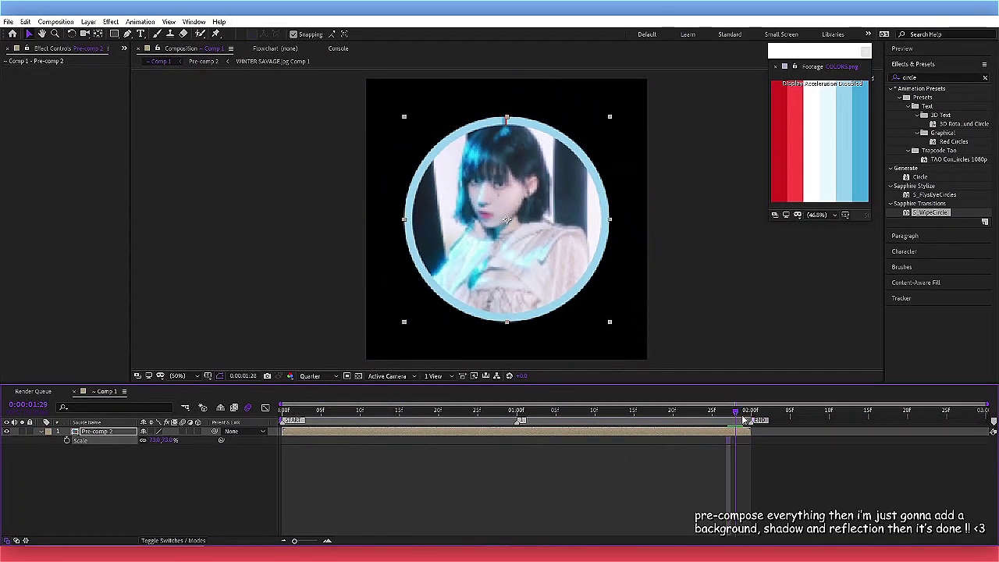
Step: Add a new red solid layer and trim it to end at 2:00
right_click(273, 443)
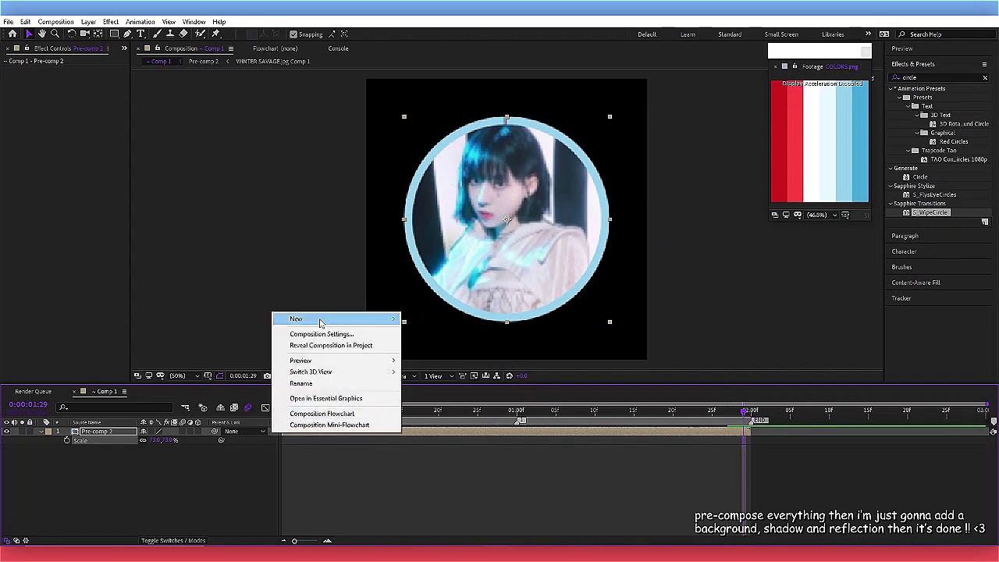
mouse_move(357, 321)
left_click(423, 345)
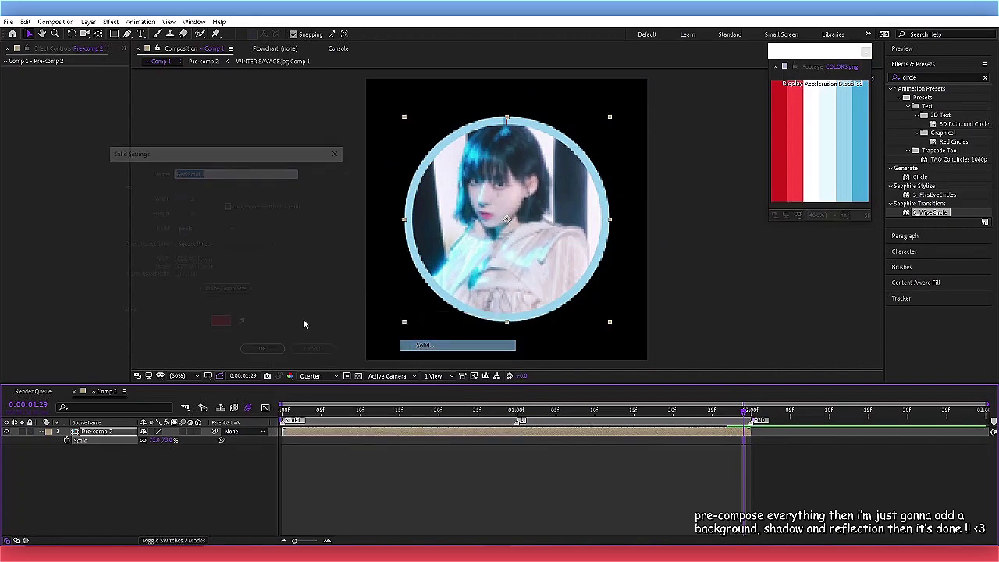
left_click(263, 354)
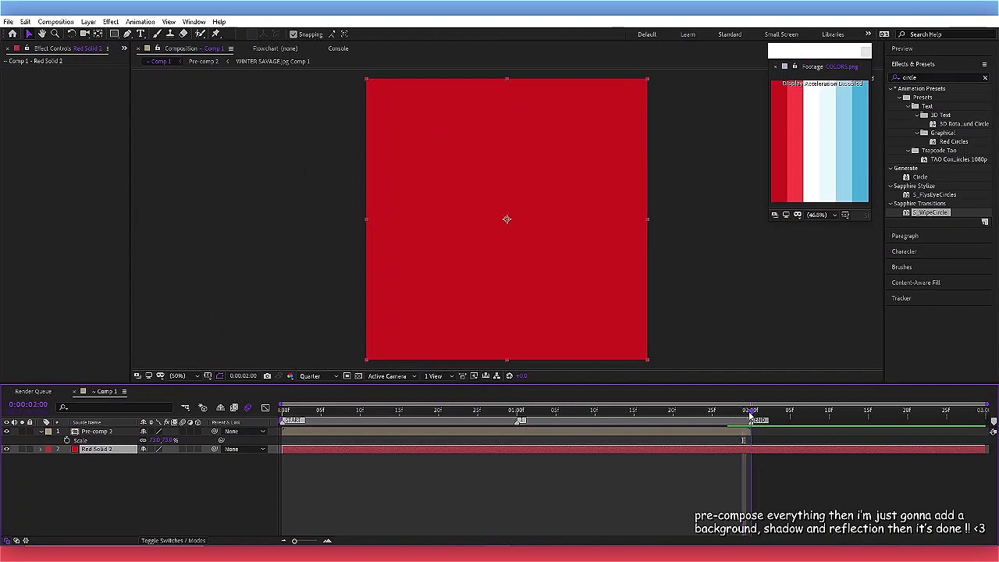
key("Page_Down")
key("alt+bracketright")
left_click(322, 423)
Step: Add a Gradient Overlay layer style to the red solid
left_click_drag(323, 424, 283, 421)
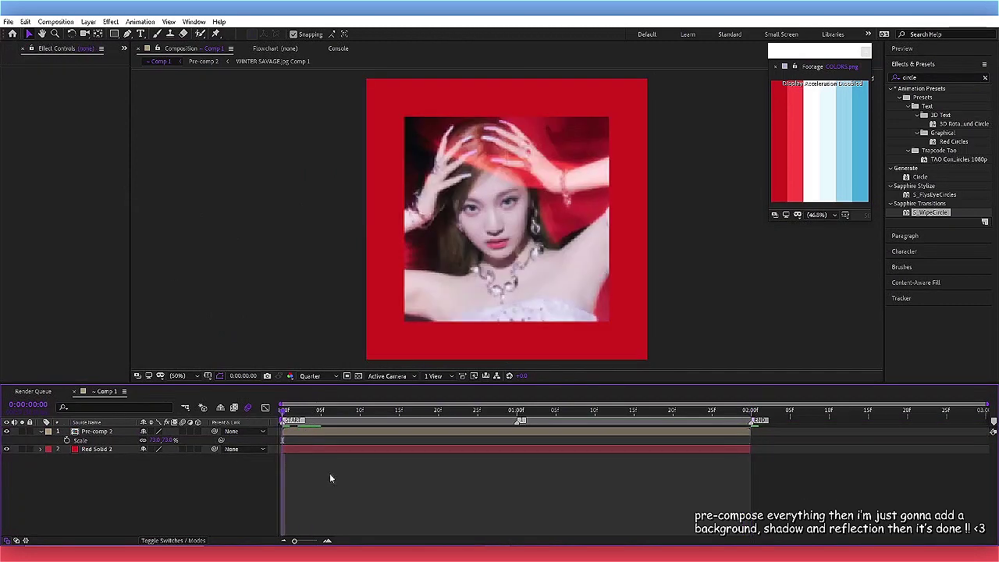
key("s")
right_click(108, 440)
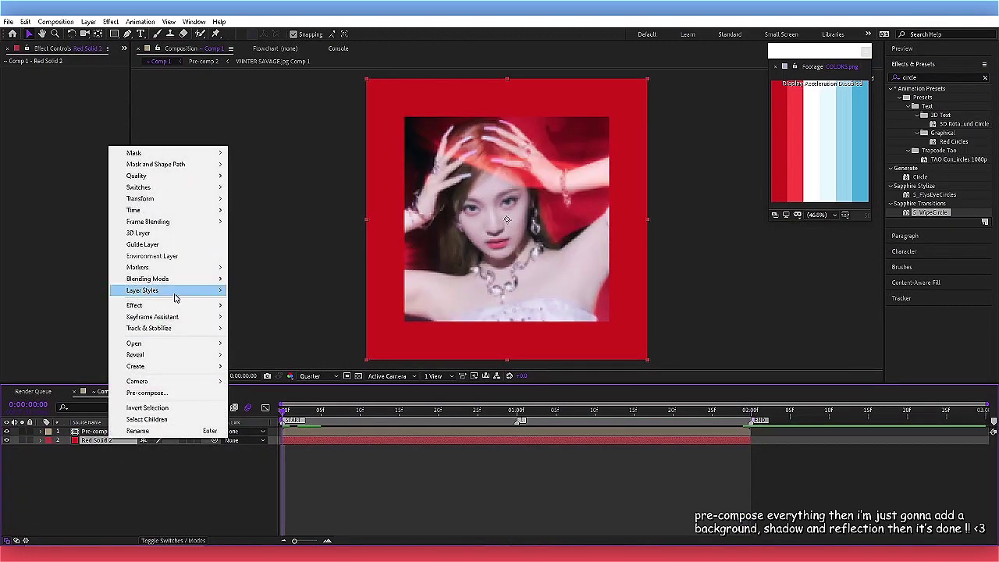
mouse_move(176, 290)
left_click(250, 407)
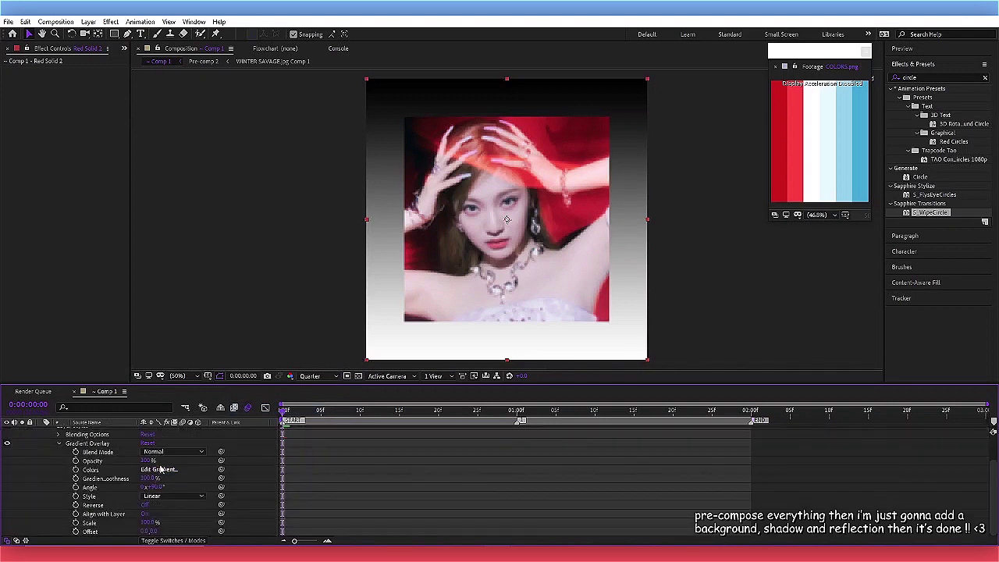
left_click(161, 470)
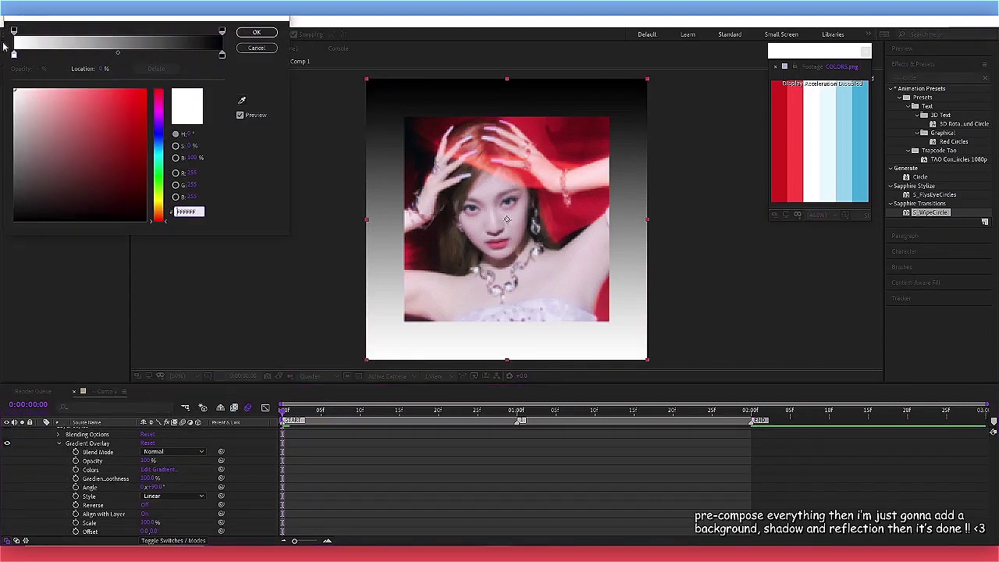
Step: Set the gradient stops to light pink and saturated light blue using sampled swatch colours
left_click(240, 102)
left_click(598, 152)
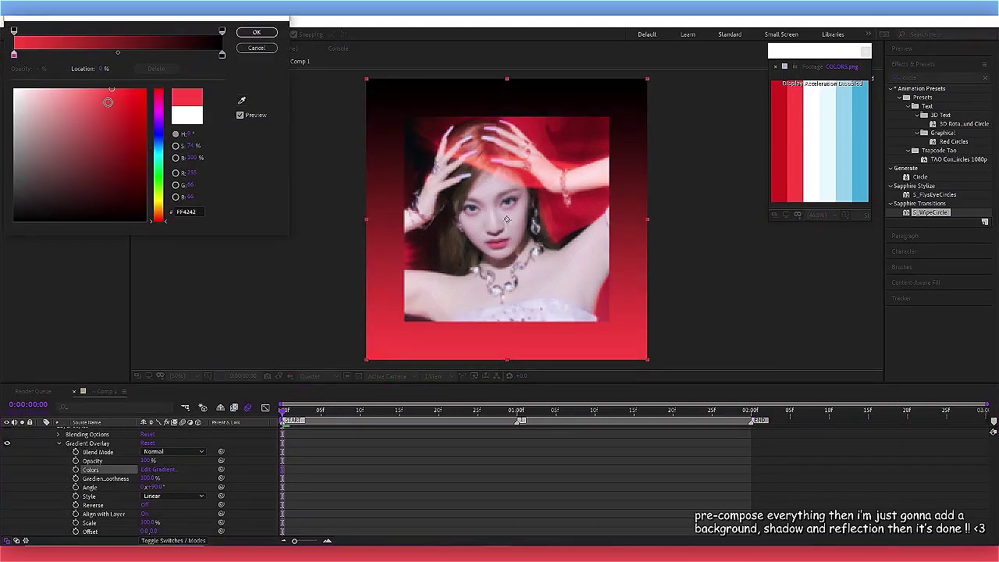
left_click_drag(112, 90, 77, 89)
left_click(222, 55)
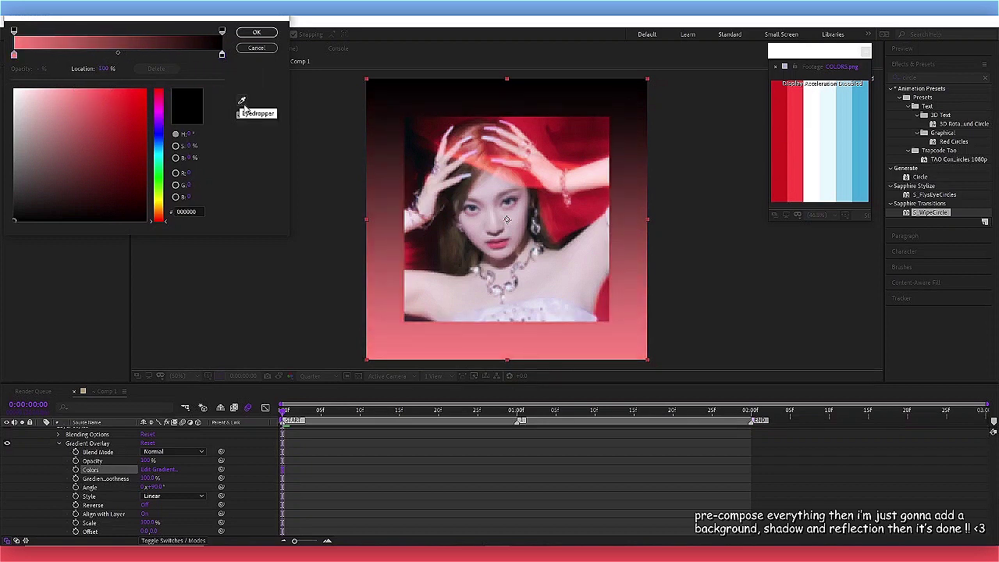
left_click(242, 100)
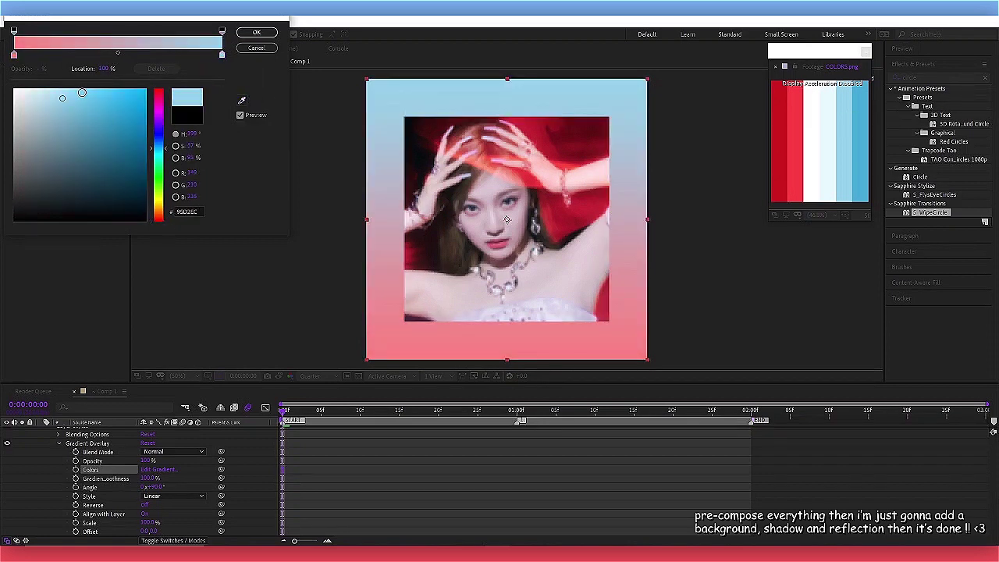
left_click_drag(82, 92, 107, 92)
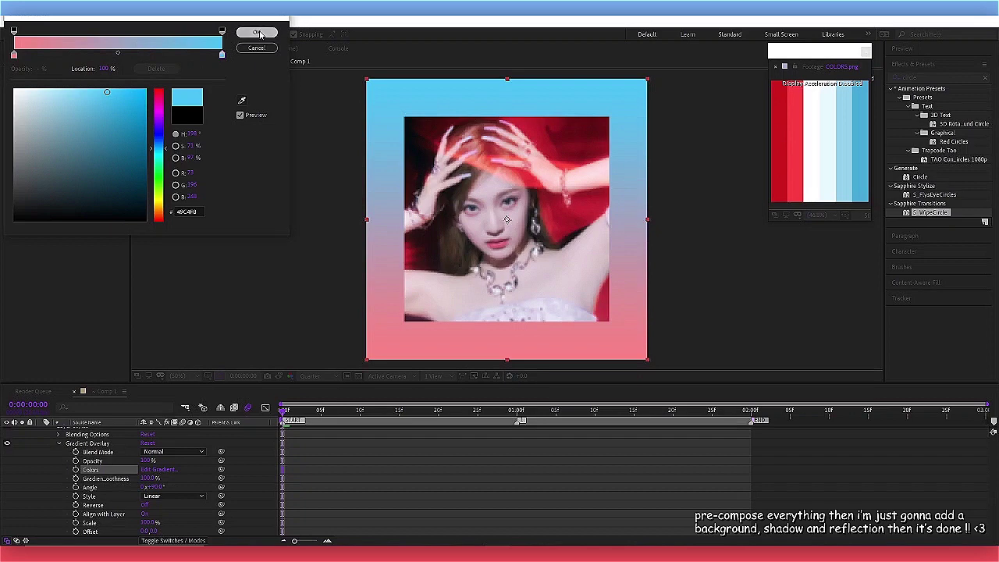
left_click(258, 33)
left_click(300, 433)
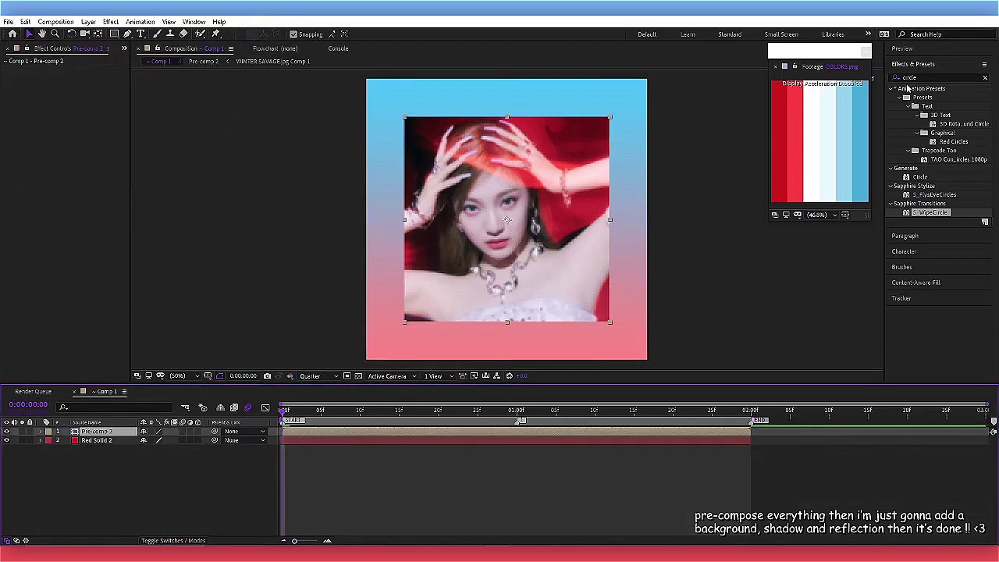
Step: Apply Drop Shadow to Pre-comp 2 with Distance 30 and Opacity 30%
double_click(917, 77)
type("drop")
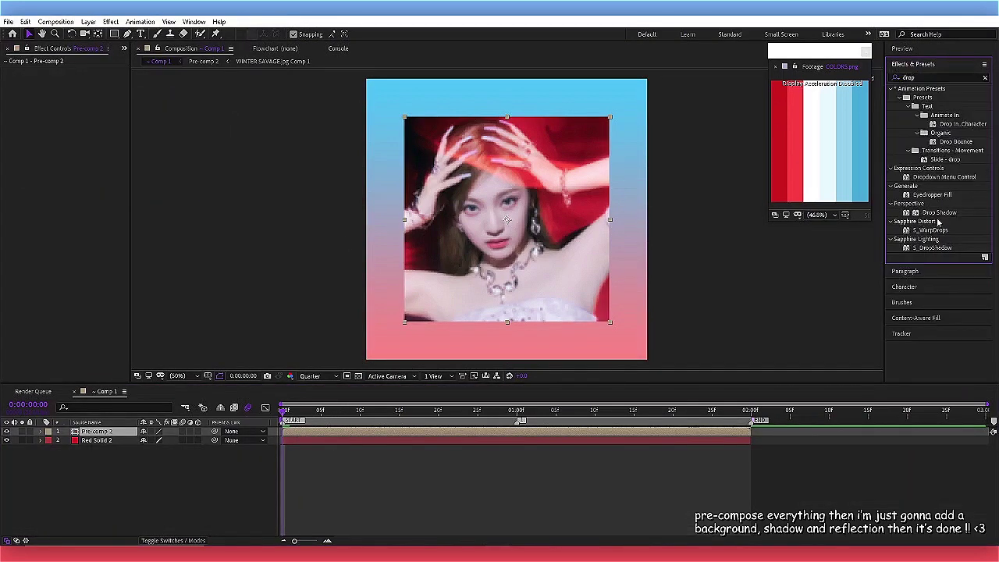
double_click(940, 213)
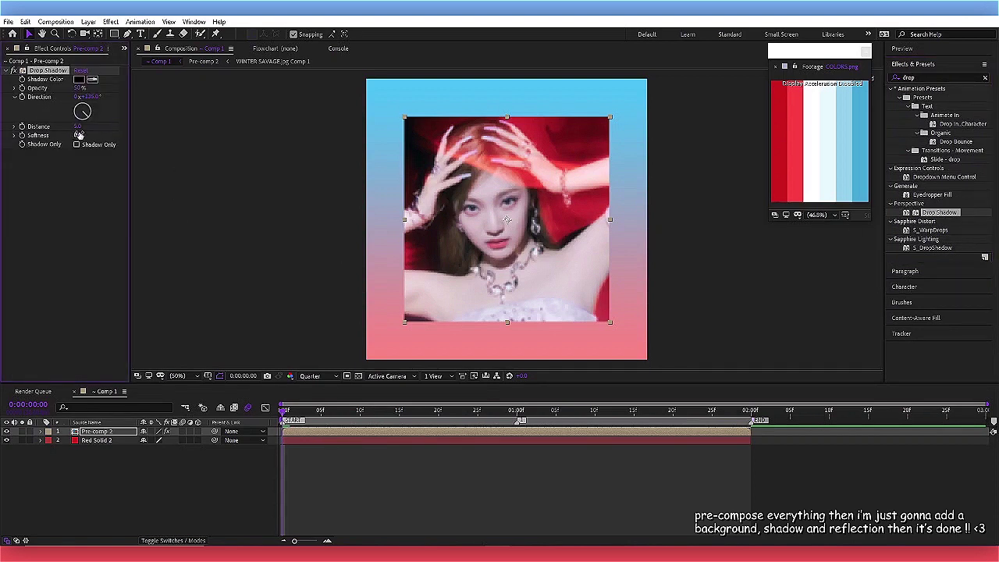
left_click(357, 496)
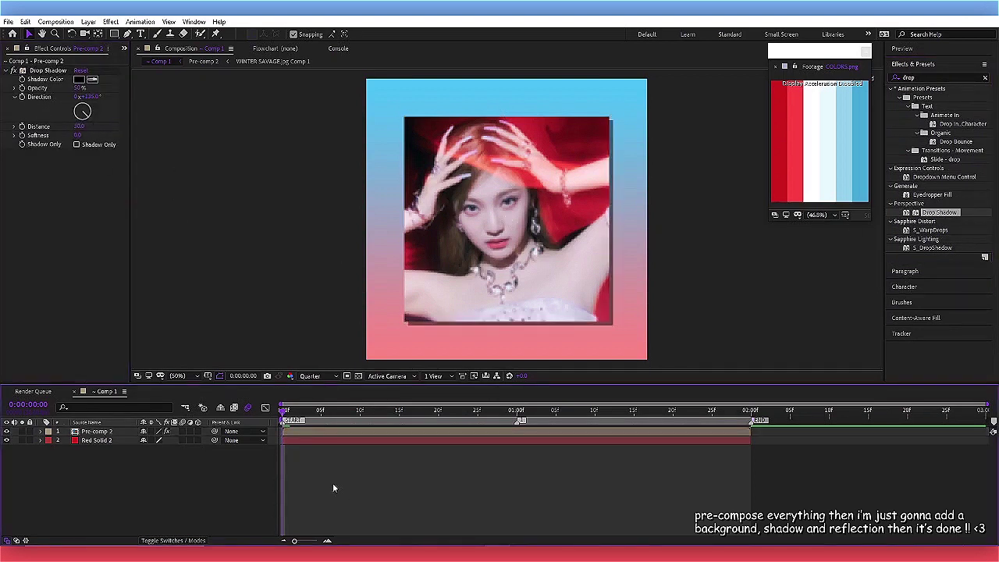
left_click(81, 87)
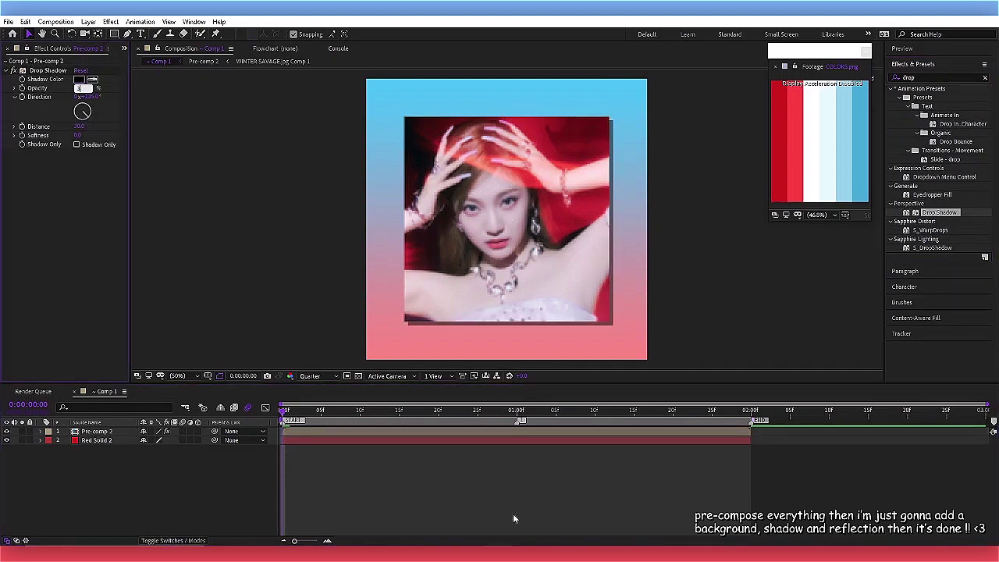
type("0")
left_click(482, 508)
left_click_drag(411, 419, 710, 430)
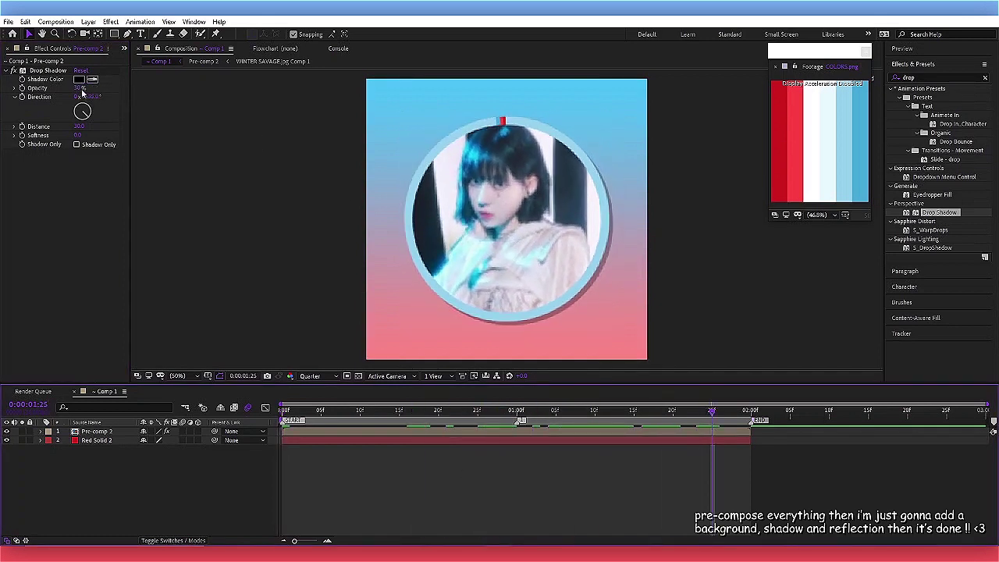
Step: Duplicate Pre-comp 2 and scale the copy up to fill the background
left_click(408, 433)
key("ctrl+d")
key("s")
left_click_drag(156, 448, 209, 454)
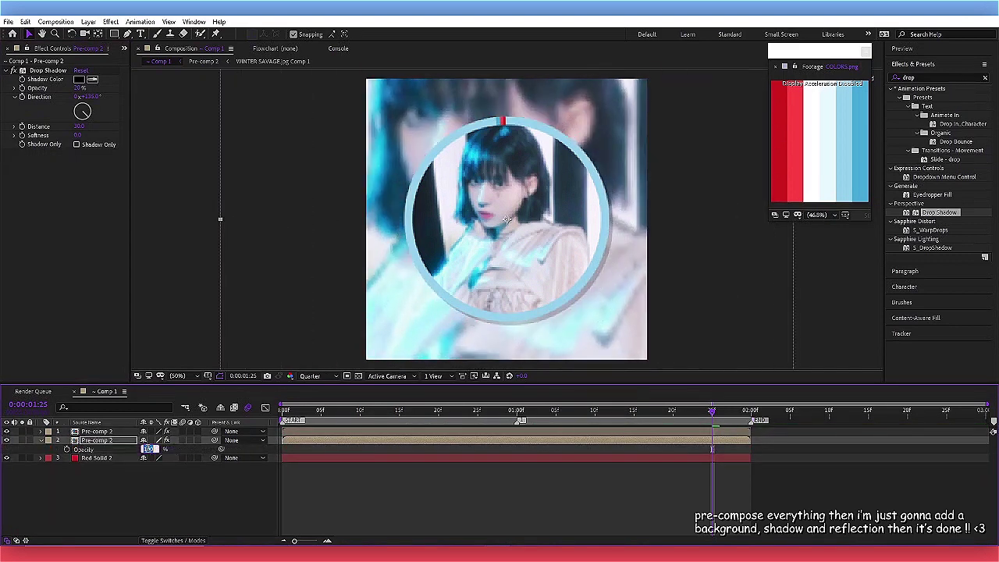
Step: Deselect the layer and play a preview of the finished animation
left_click(382, 496)
key("space")
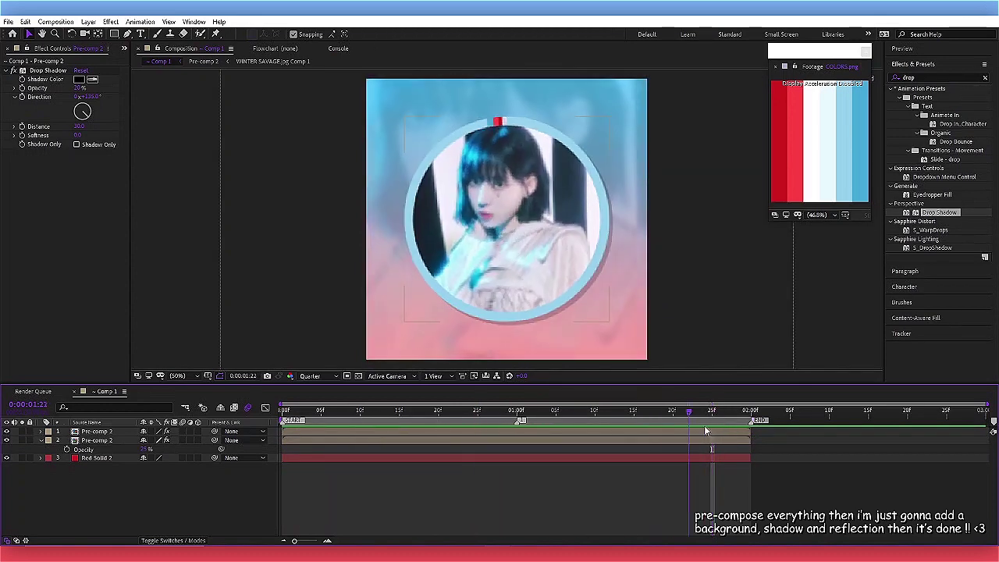
key("space")
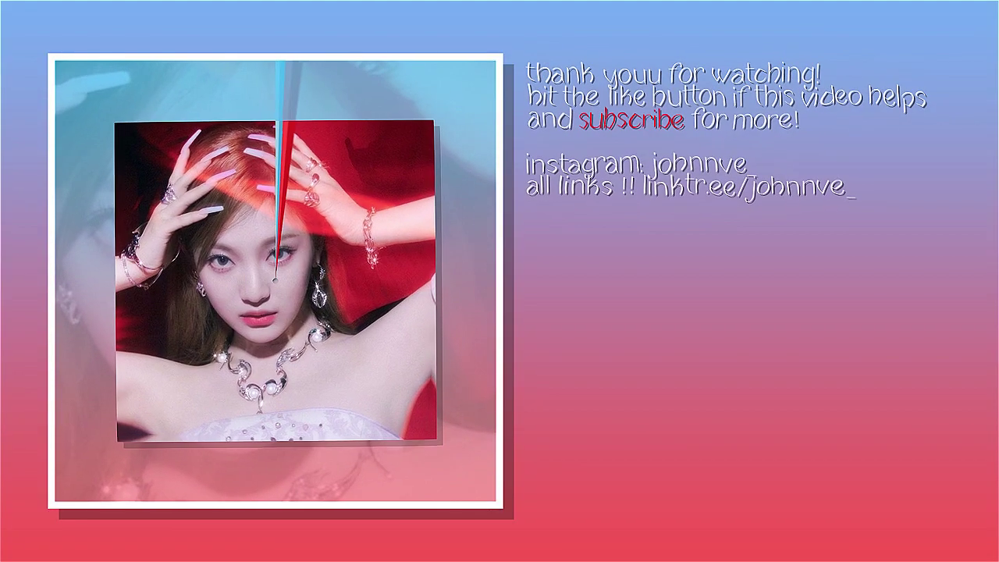